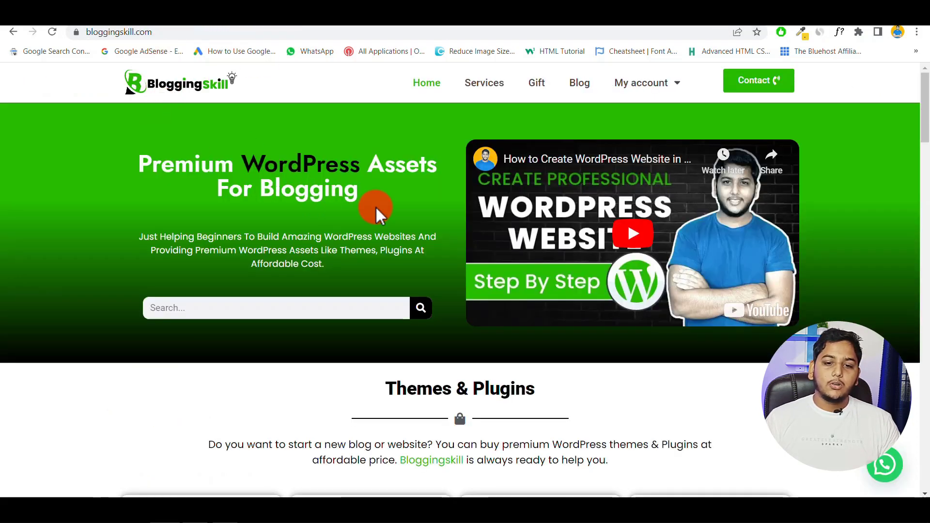
# - Return to Publisher Center and scroll The Hindi Biography page down to More options
pyautogui.scroll(-4, 375, 205)
pyautogui.scroll(-18, 376, 207)
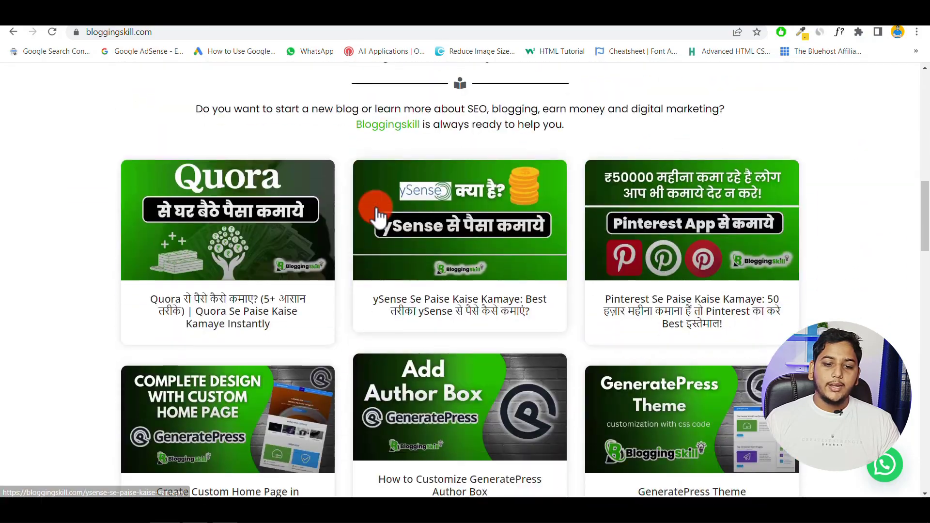
pyautogui.scroll(20, 375, 207)
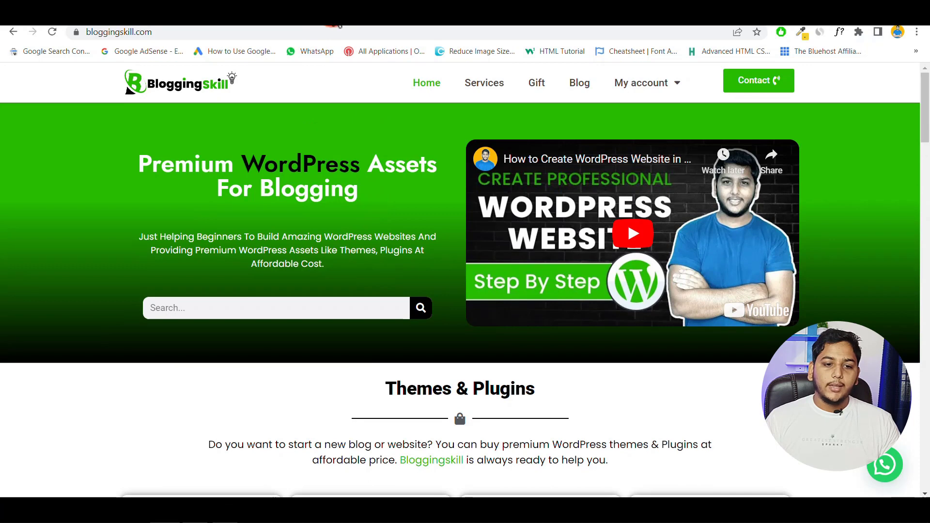
pyautogui.click(336, 24)
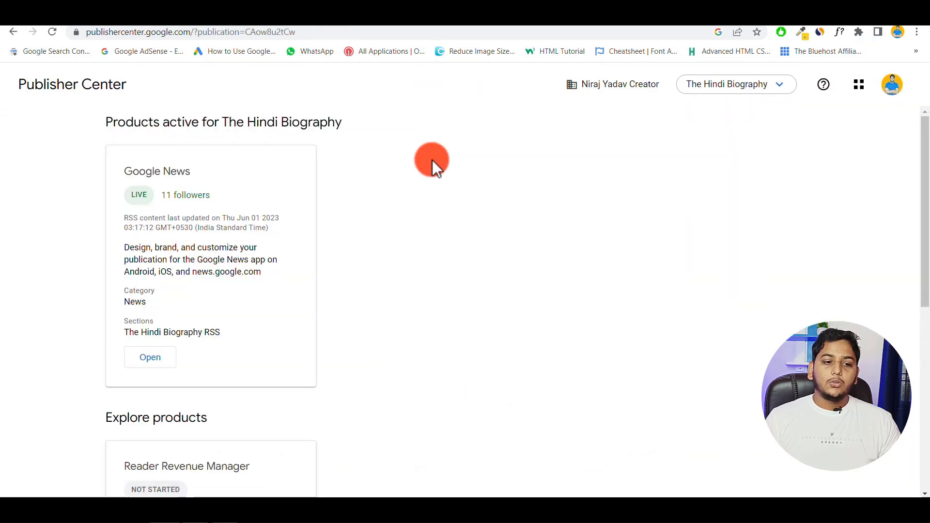
pyautogui.scroll(-5, 432, 160)
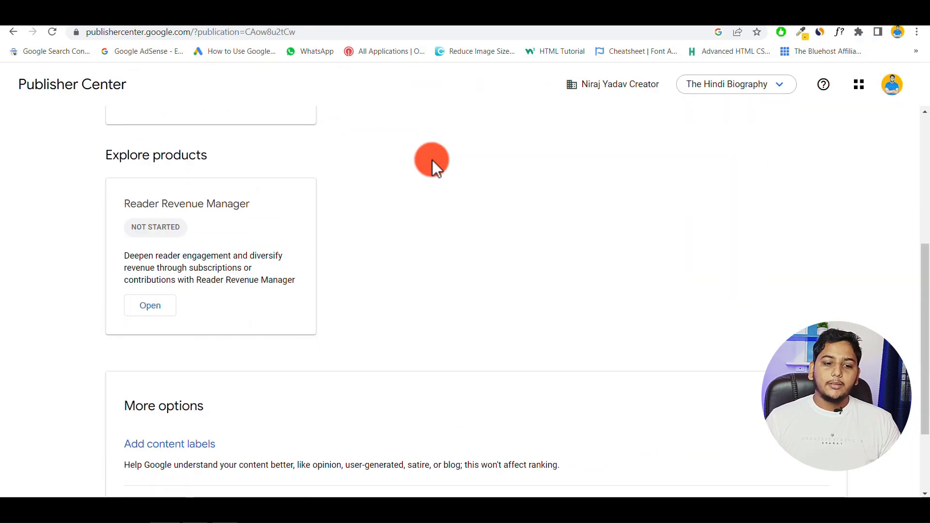
pyautogui.scroll(-3, 432, 160)
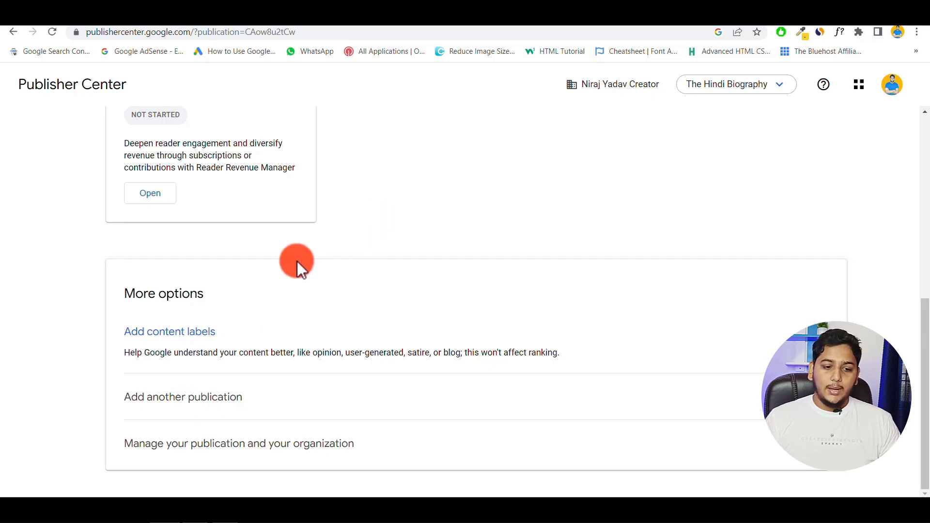
pyautogui.scroll(8, 365, 233)
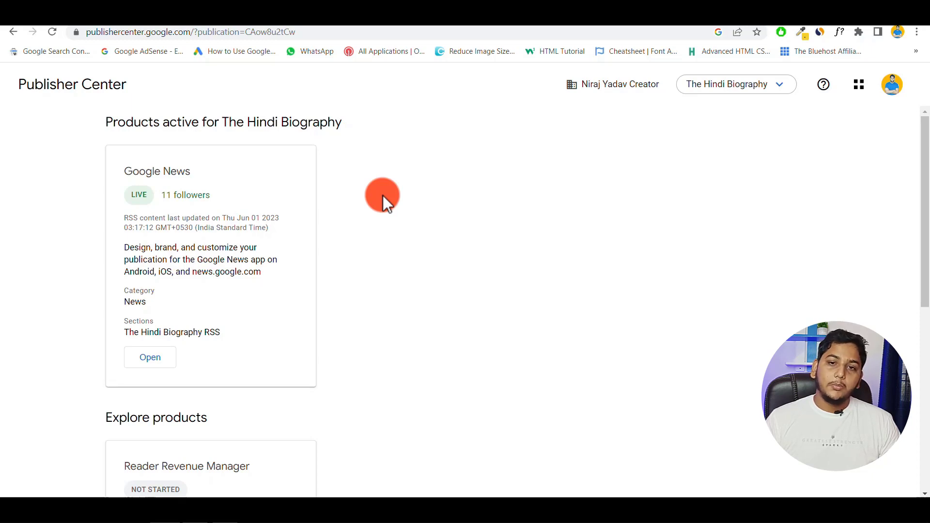
pyautogui.scroll(-8, 382, 196)
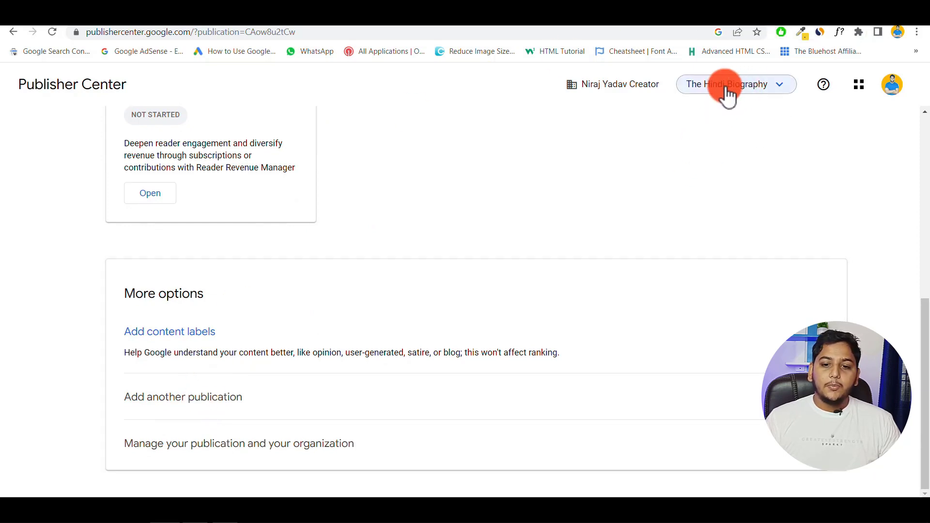
pyautogui.click(781, 88)
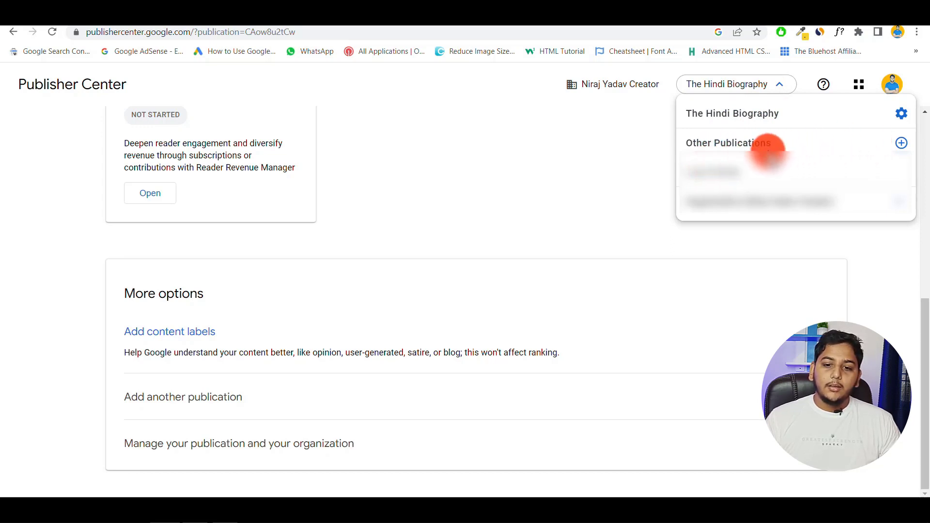
pyautogui.click(902, 143)
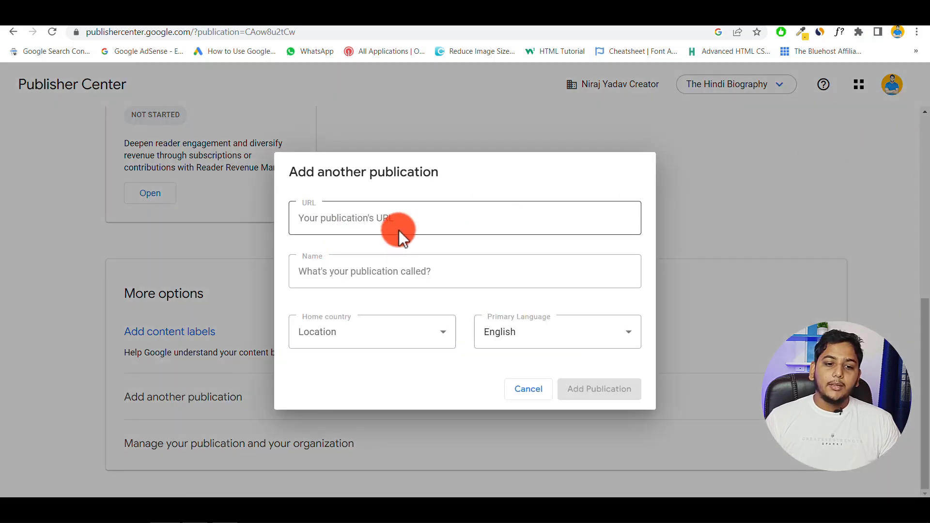
pyautogui.click(529, 392)
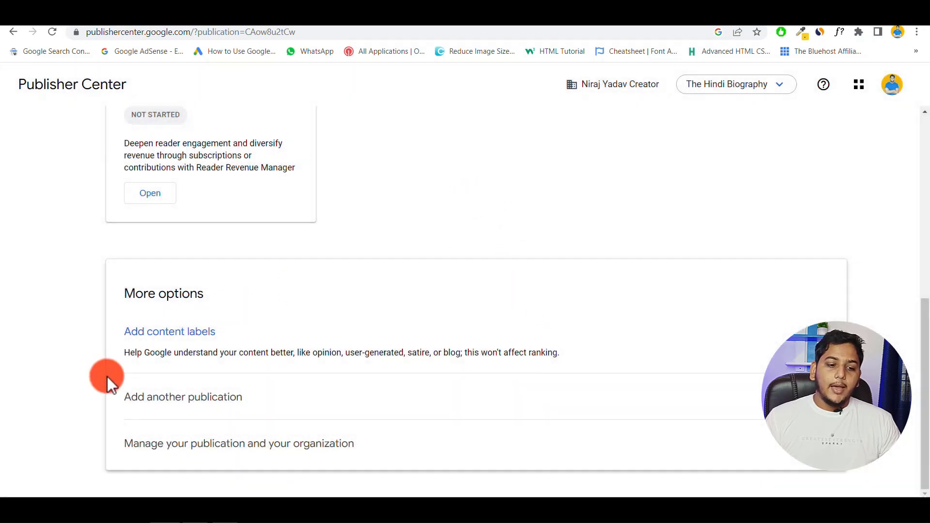
pyautogui.click(186, 397)
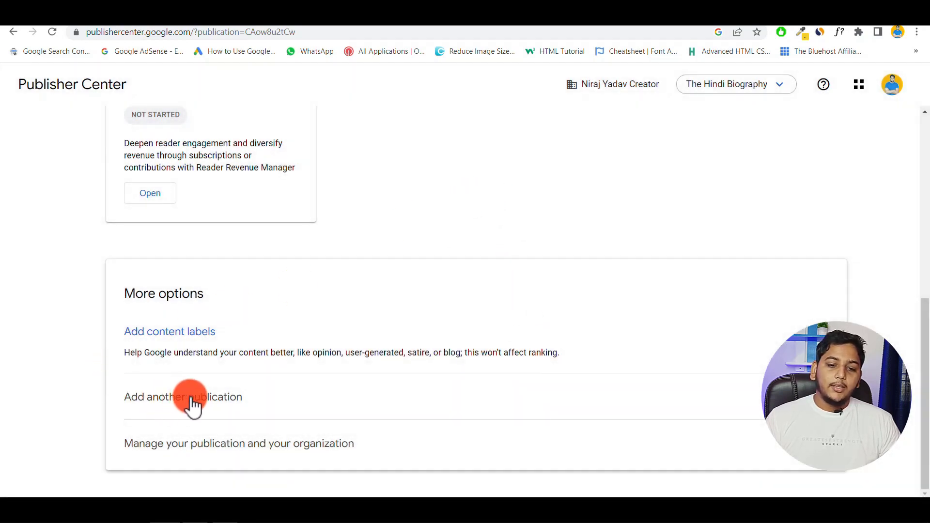
pyautogui.scroll(-2, 264, 383)
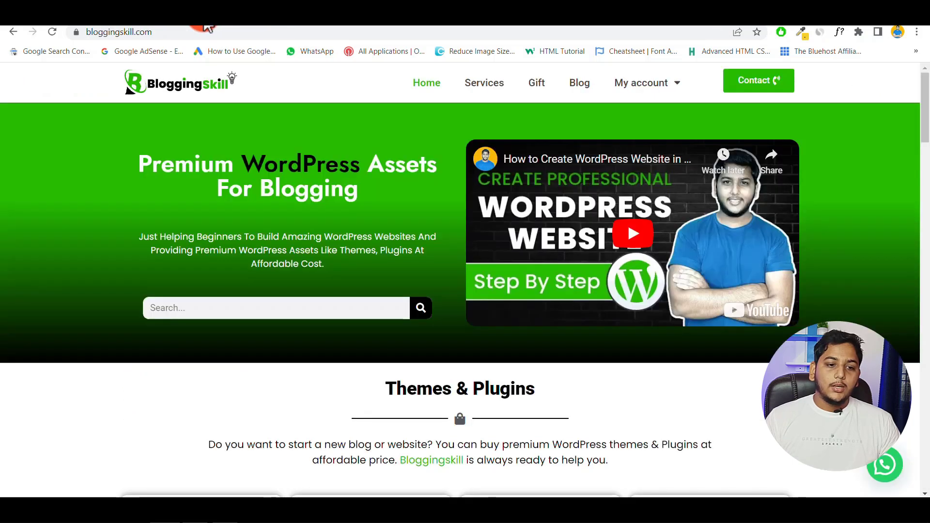
pyautogui.click(166, 32)
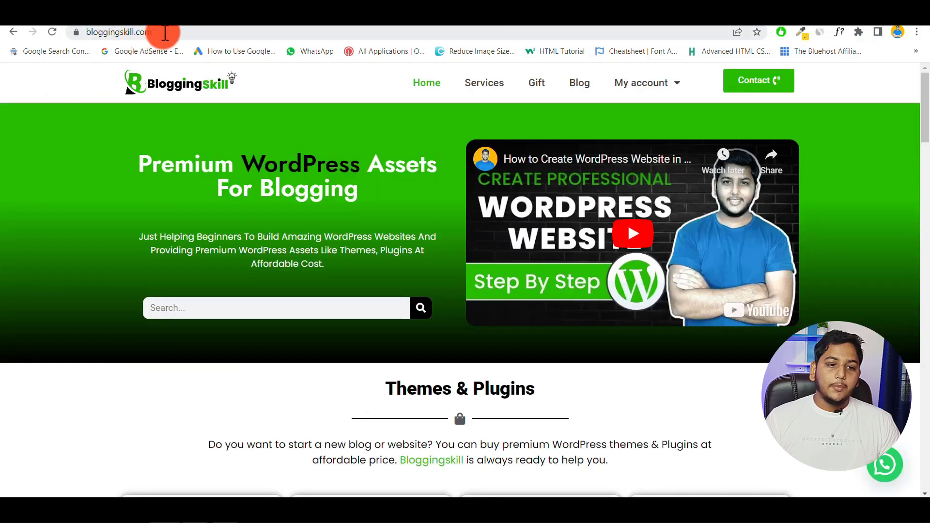
pyautogui.rightClick(118, 33)
pyautogui.click(147, 100)
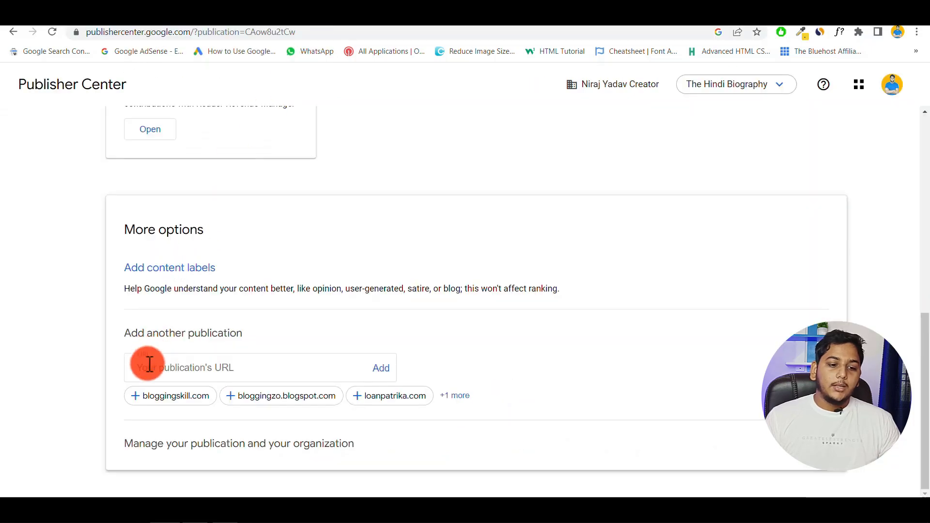
pyautogui.rightClick(149, 368)
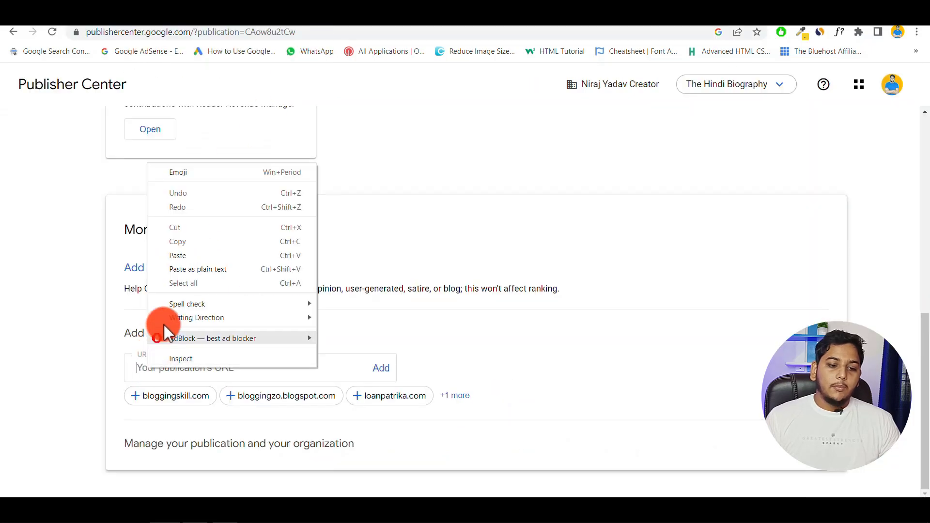
pyautogui.click(177, 253)
pyautogui.click(381, 373)
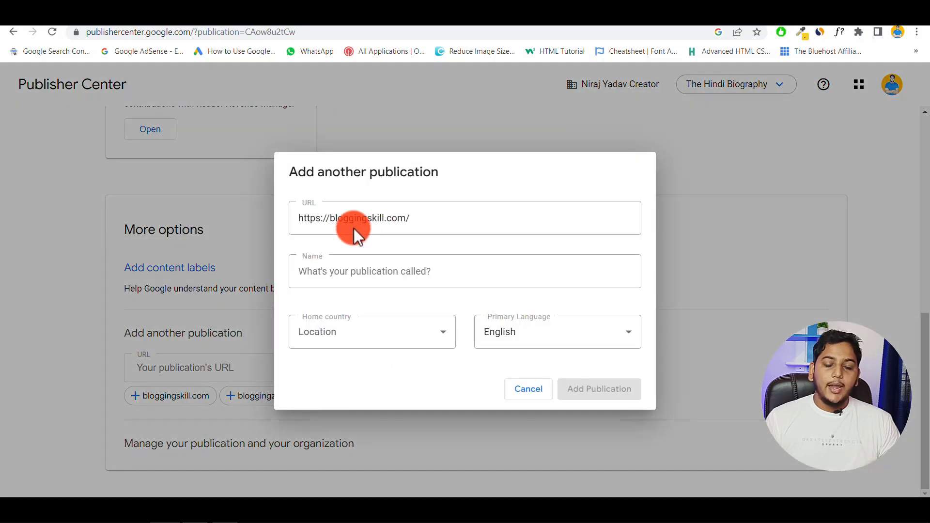
pyautogui.click(353, 228)
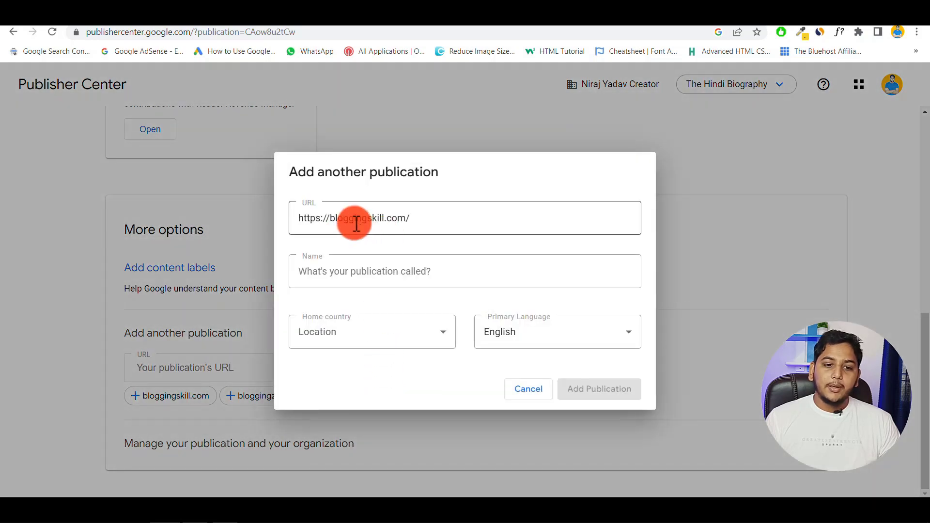
# - Name the publication 'Blogging Skill' and set its home country to India
pyautogui.click(377, 257)
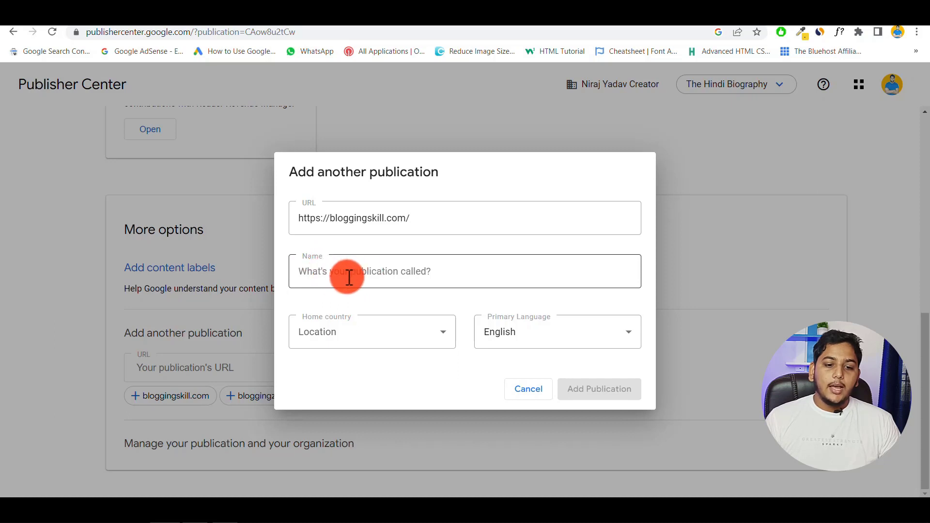
pyautogui.click(331, 275)
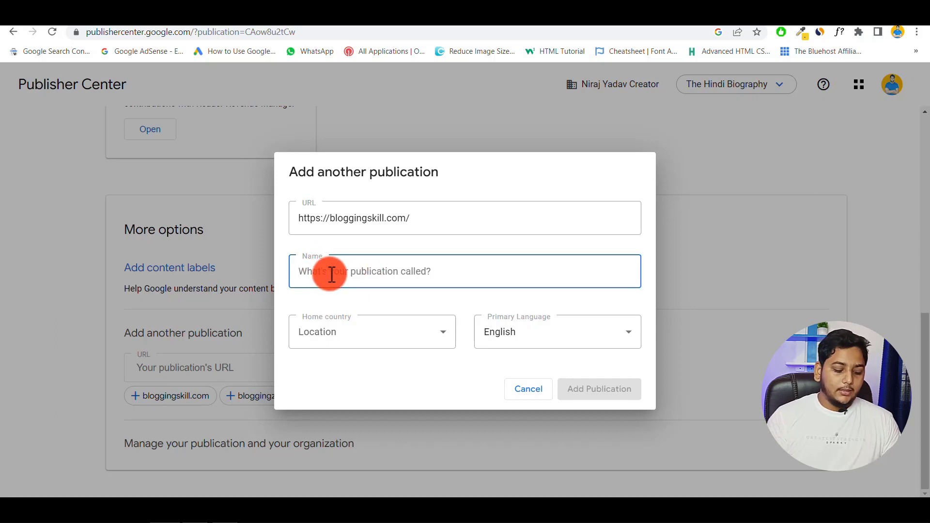
pyautogui.write('Blogg')
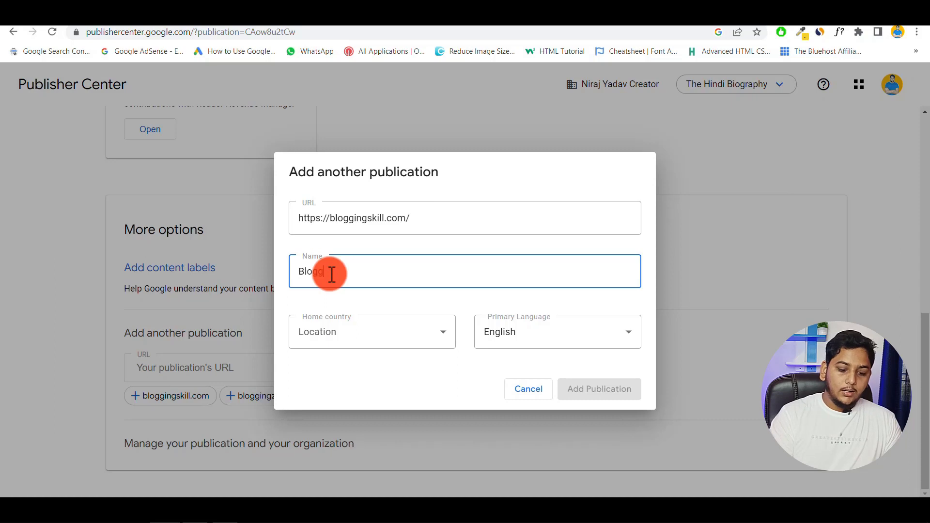
pyautogui.write('ing')
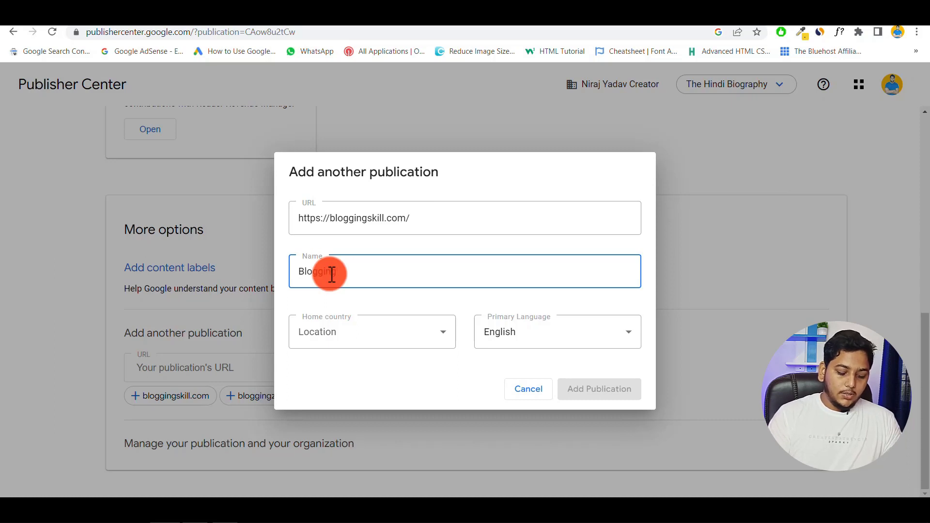
pyautogui.write(' Skill')
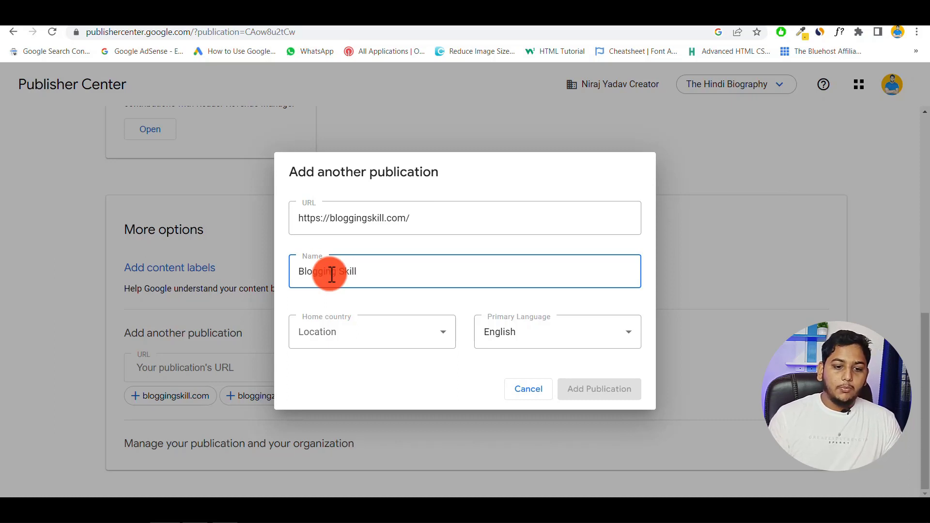
pyautogui.click(382, 334)
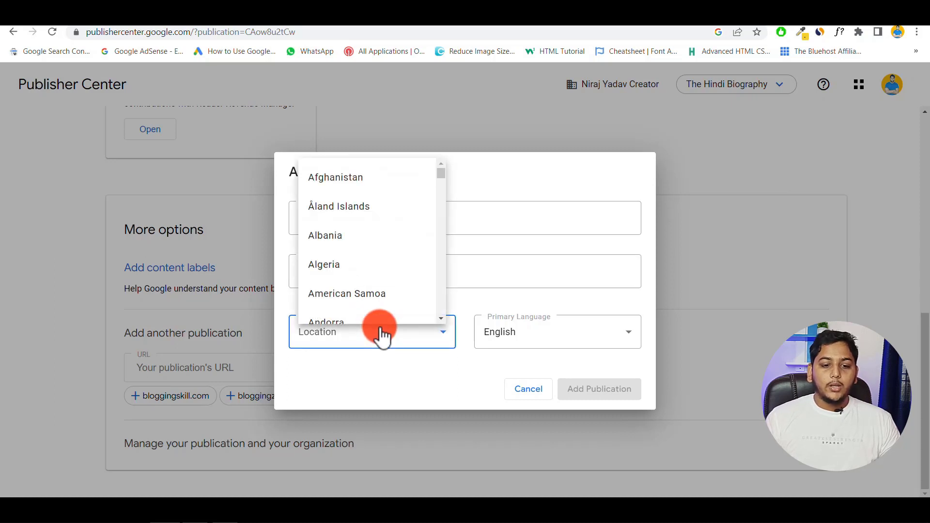
pyautogui.scroll(-20, 345, 243)
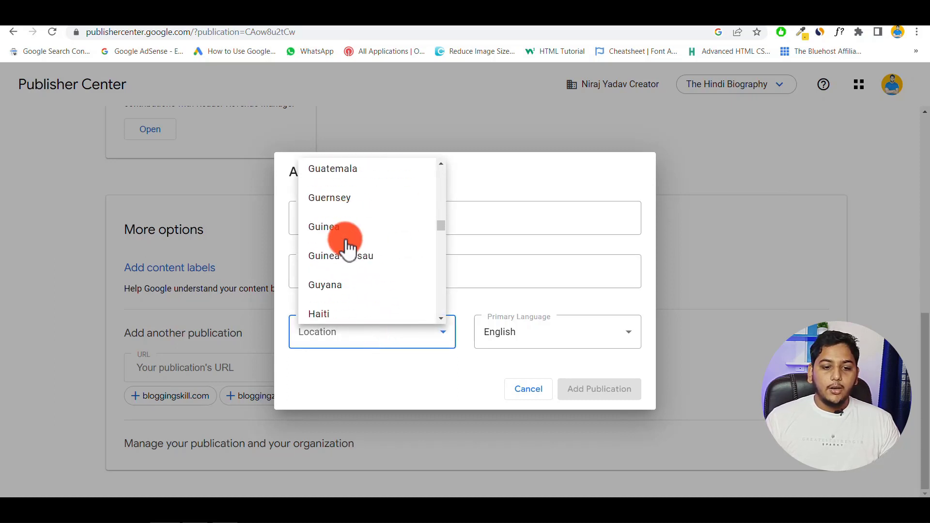
pyautogui.scroll(-3, 348, 248)
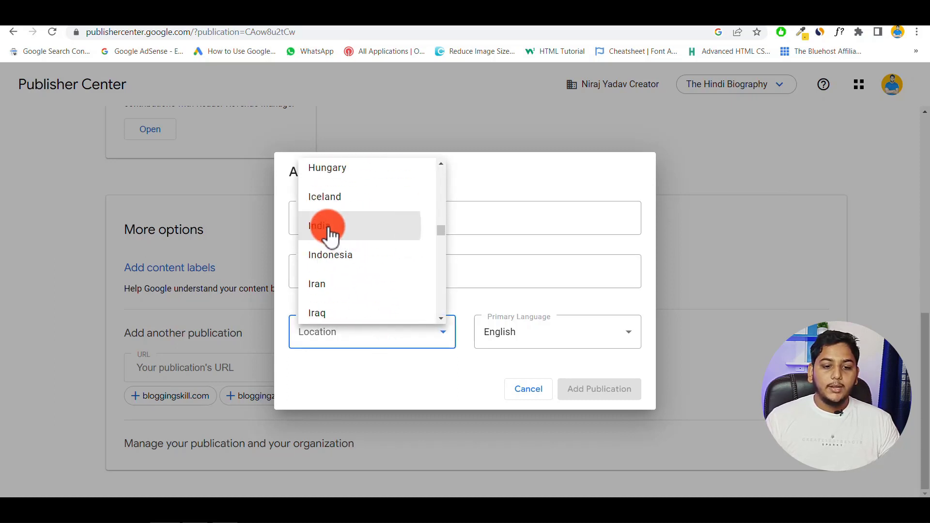
pyautogui.click(330, 228)
# - Set the primary language to Hindi, certify the India location, and add the publication
pyautogui.click(542, 324)
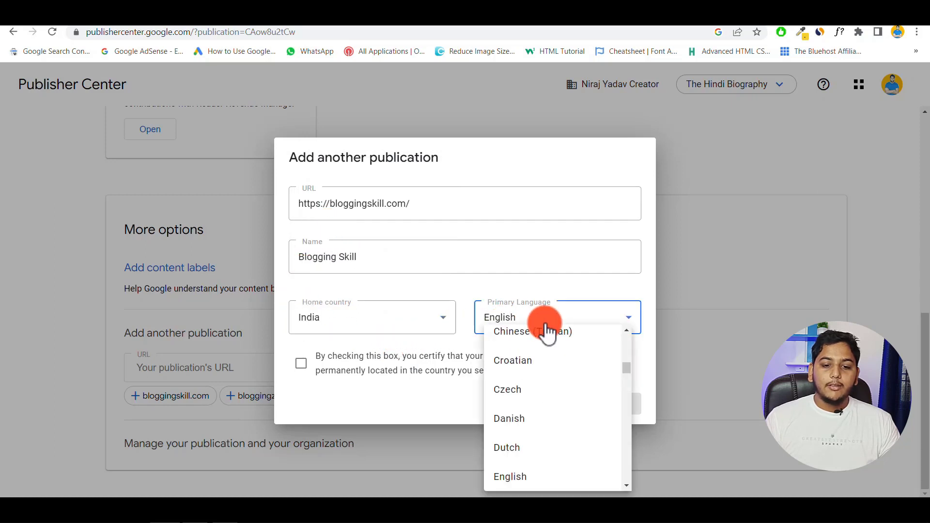
pyautogui.scroll(-9, 545, 387)
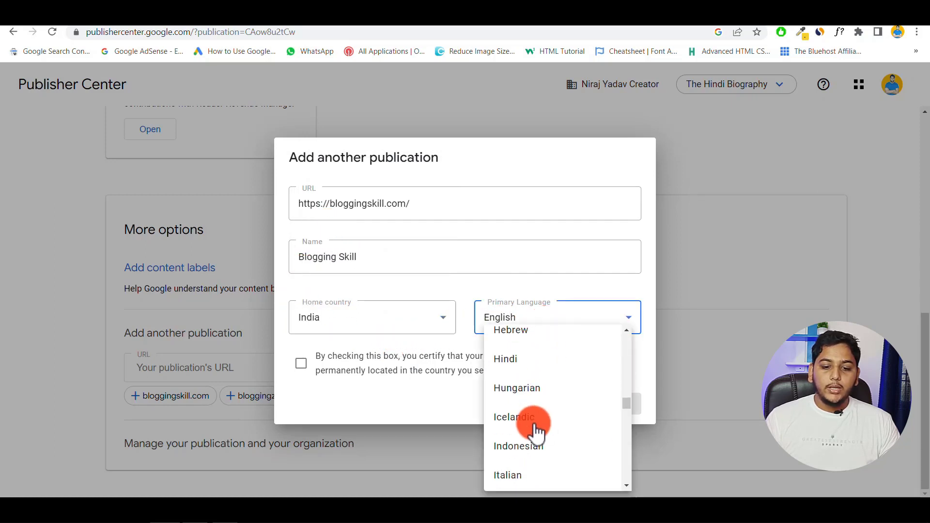
pyautogui.click(509, 365)
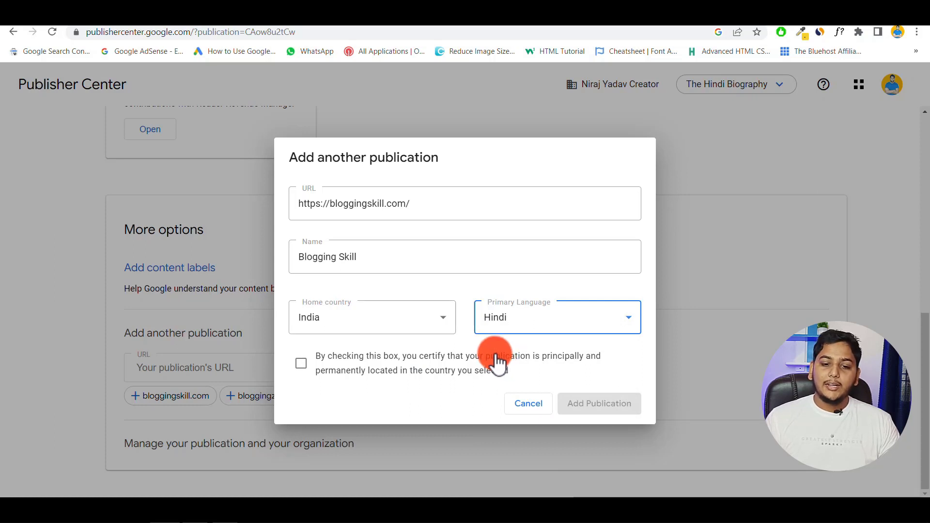
pyautogui.click(300, 366)
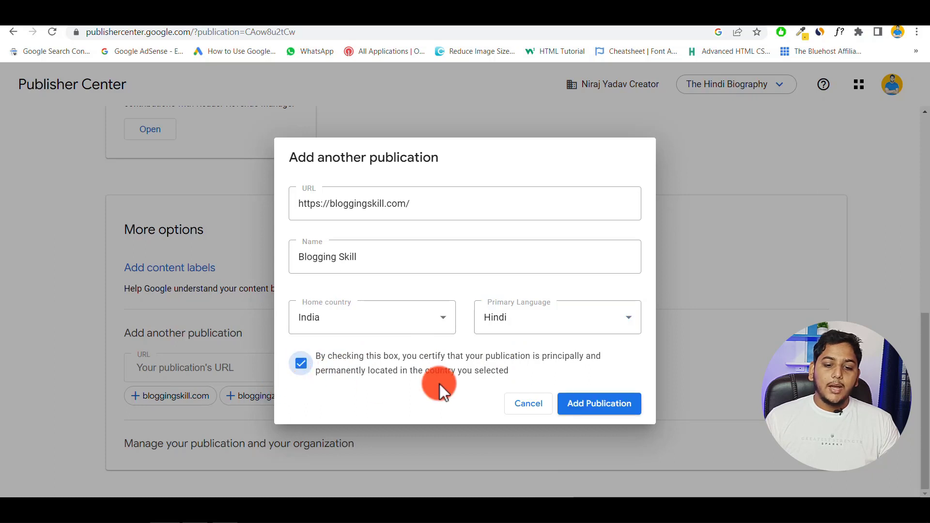
pyautogui.click(604, 407)
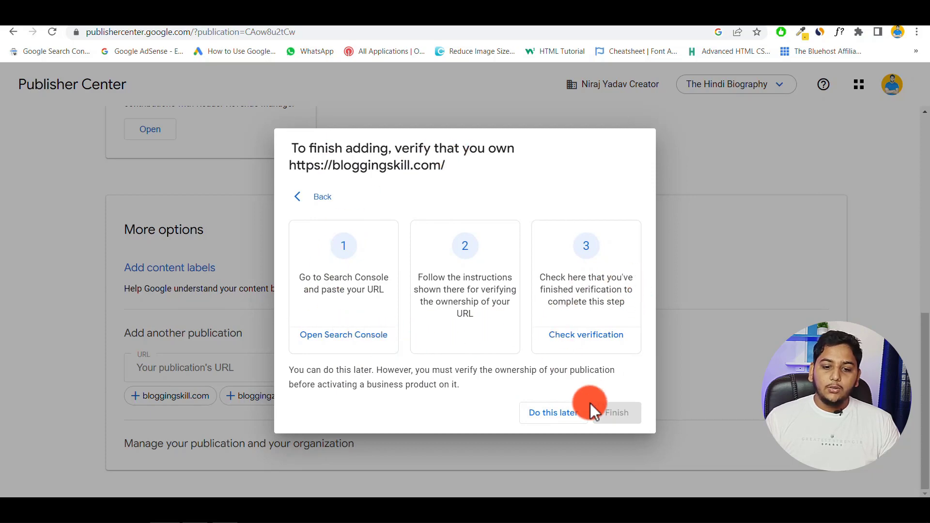
# - Postpone ownership verification and load the Blogging Skill publication's products page
pyautogui.click(553, 415)
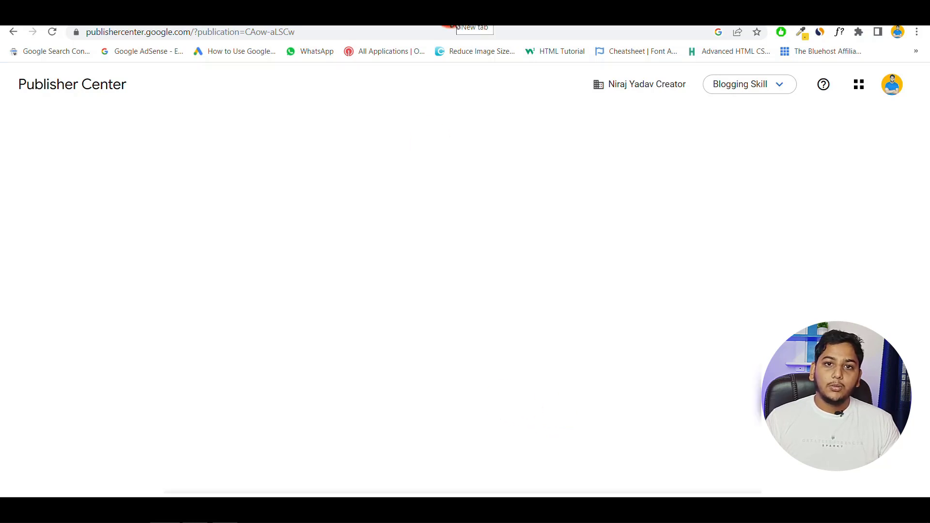
pyautogui.click(450, 22)
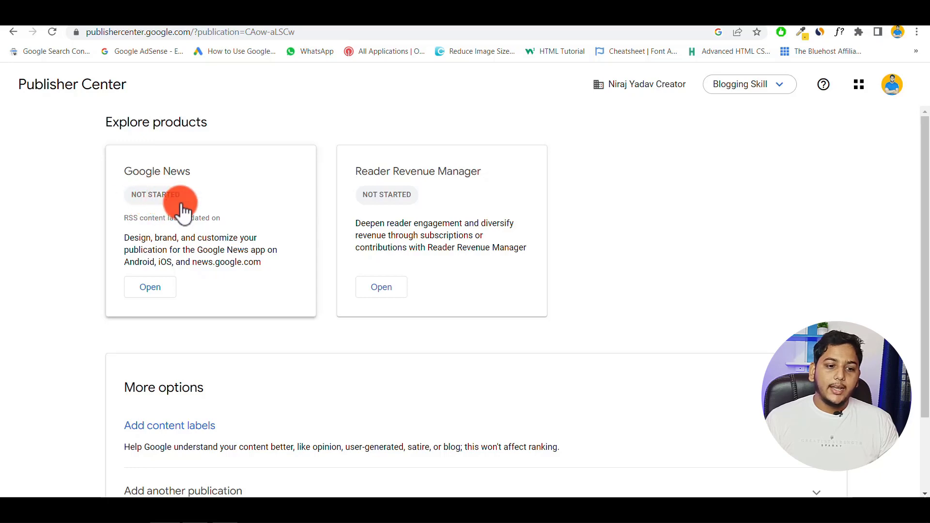
# - Edit Blogging Skill's Google News settings and go to the square logo upload
pyautogui.click(151, 292)
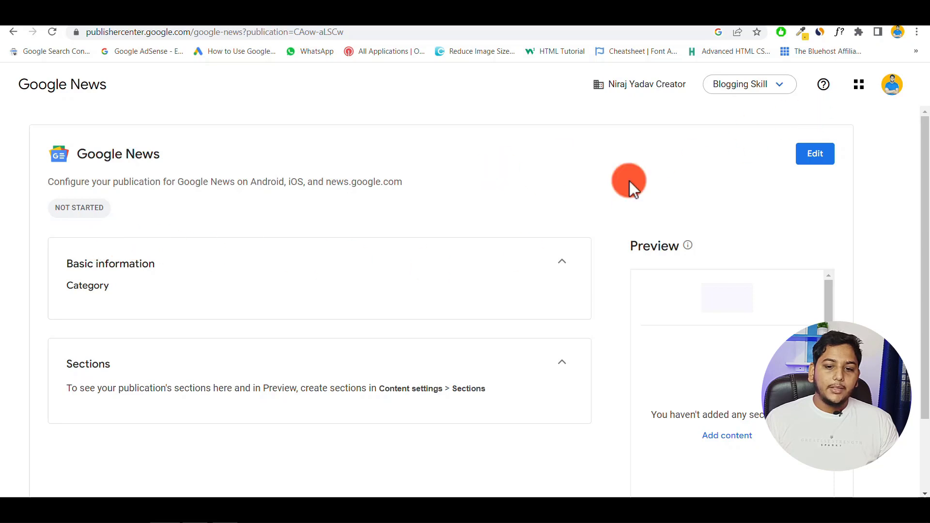
pyautogui.click(815, 158)
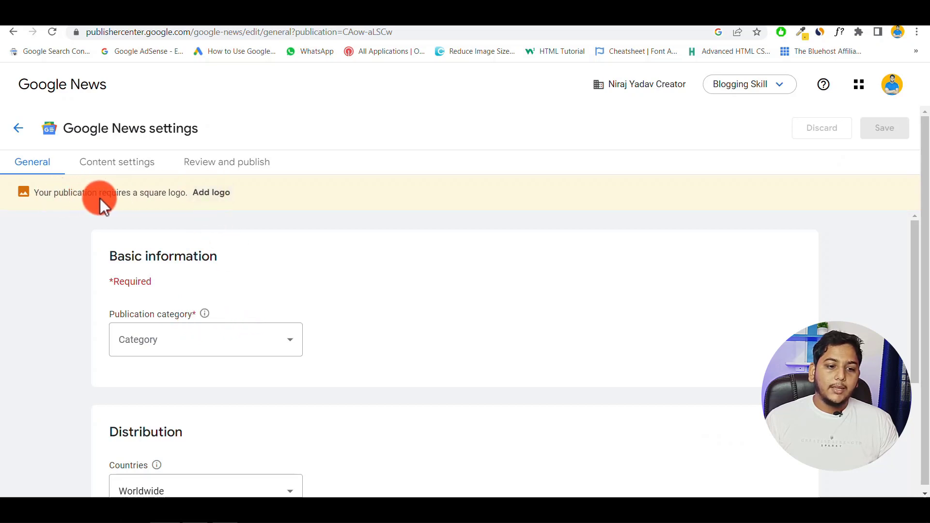
pyautogui.click(210, 194)
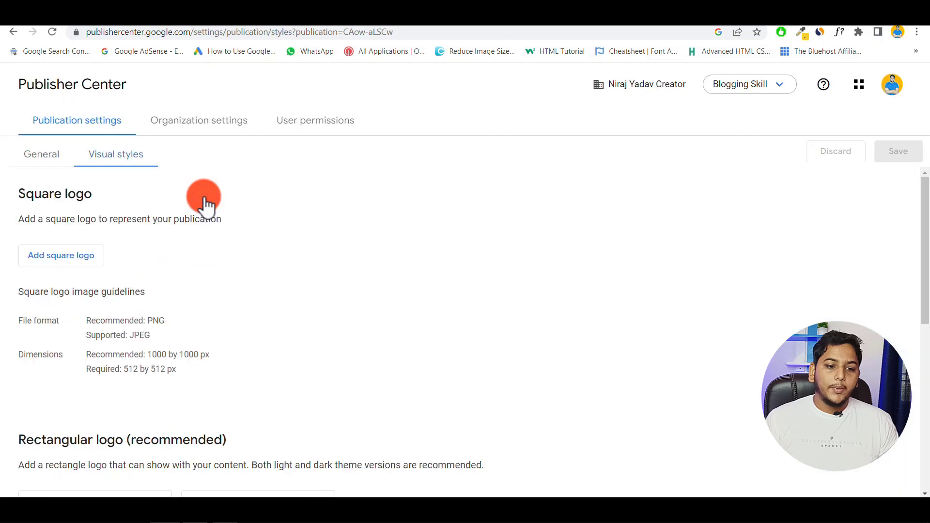
# - Upload the blogging skill new png as square, light and dark theme logos, then save
pyautogui.click(53, 264)
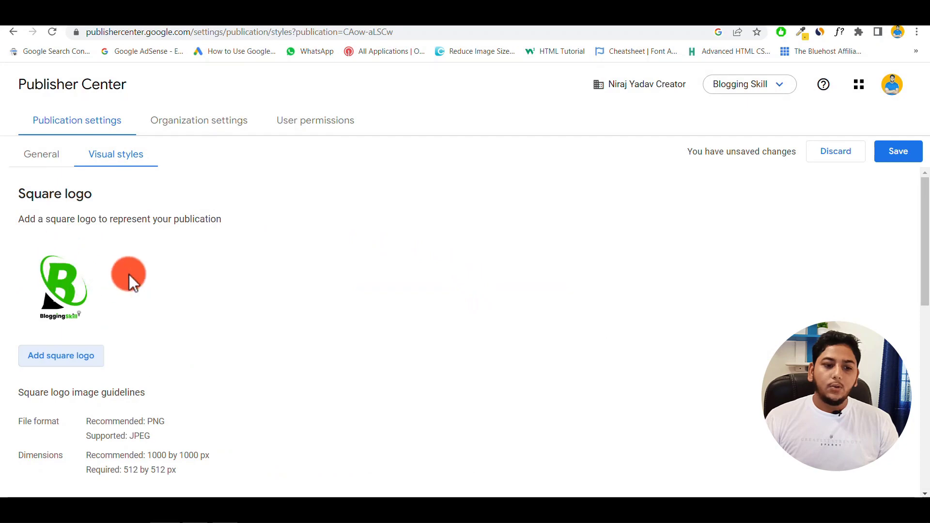
pyautogui.scroll(-5, 181, 268)
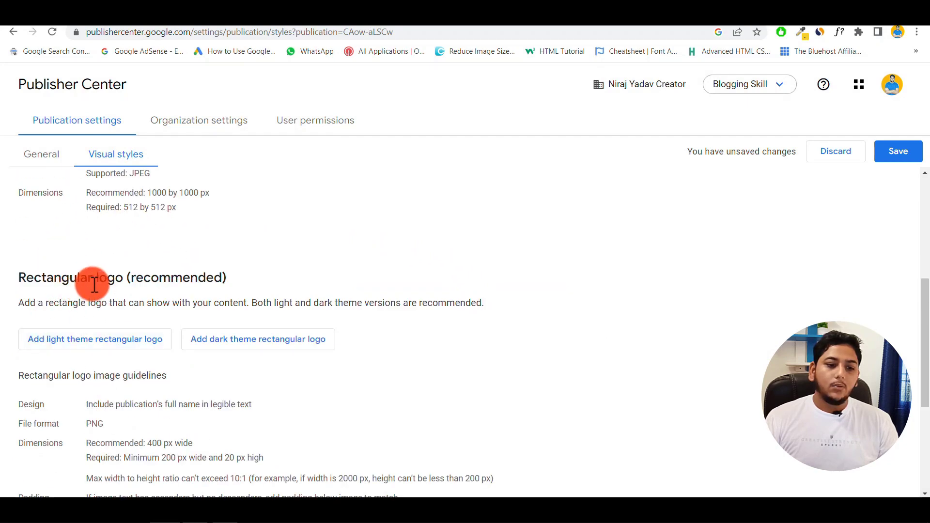
pyautogui.click(89, 347)
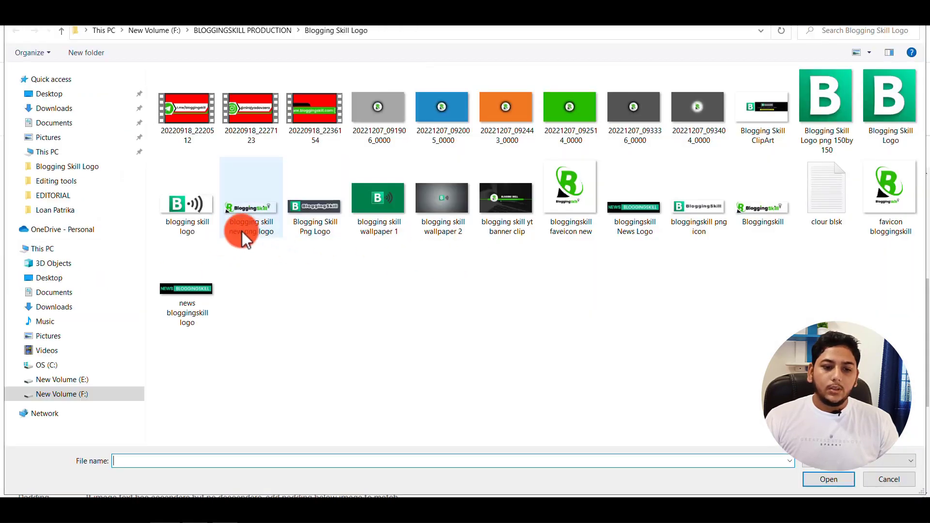
pyautogui.doubleClick(246, 212)
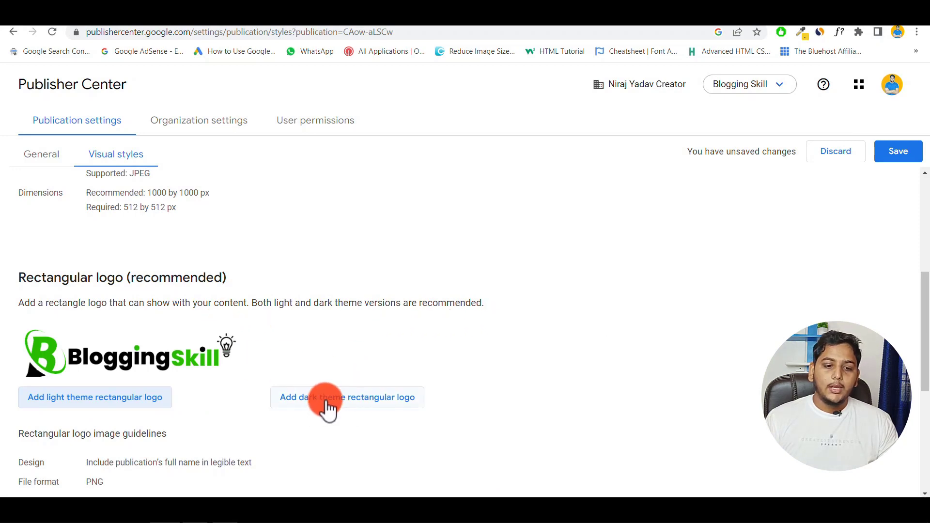
pyautogui.click(350, 403)
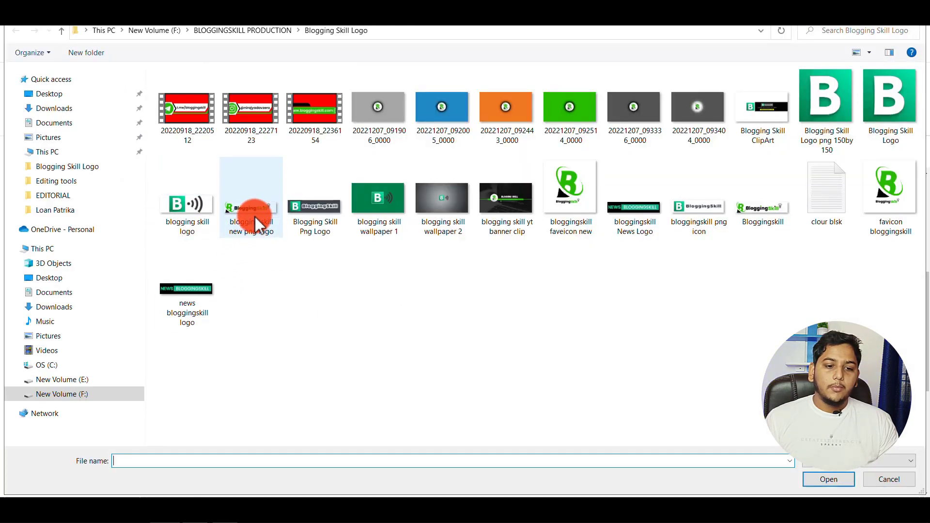
pyautogui.doubleClick(254, 216)
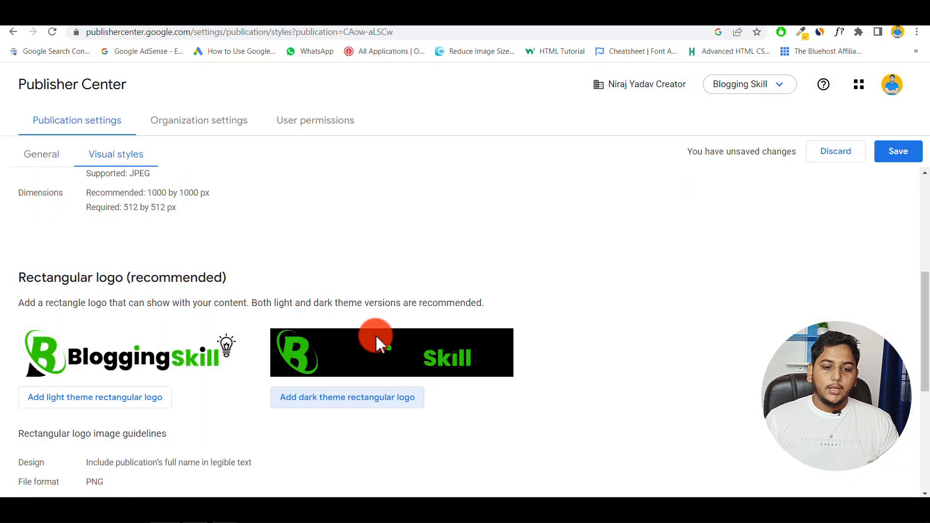
pyautogui.scroll(-5, 392, 320)
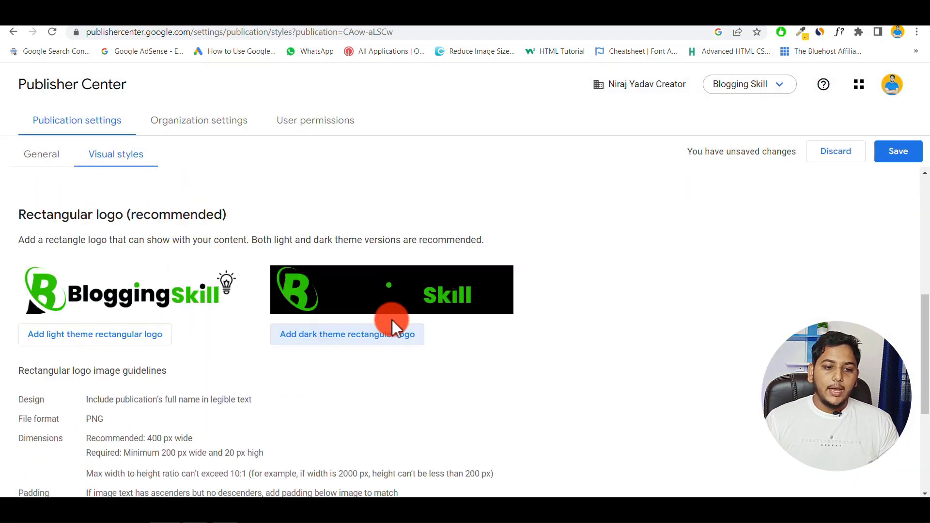
pyautogui.scroll(-1, 386, 317)
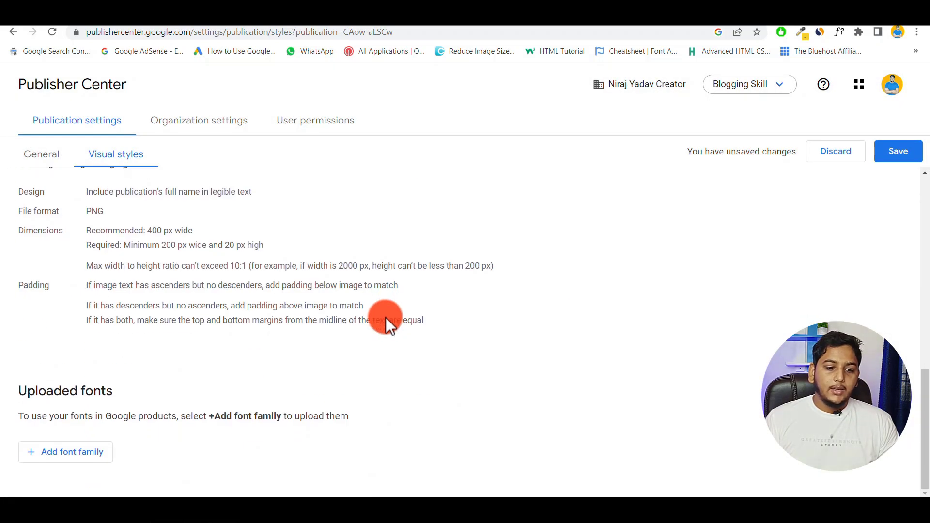
pyautogui.click(902, 153)
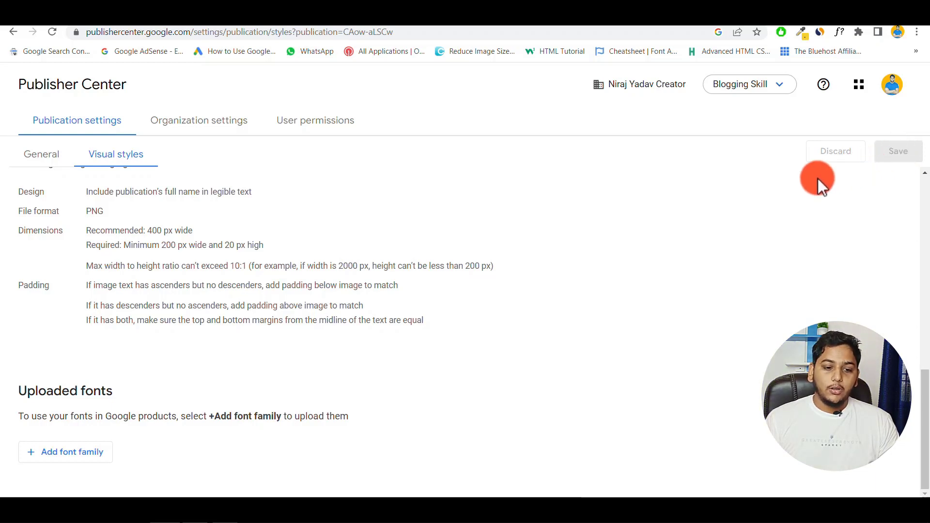
pyautogui.scroll(10, 658, 257)
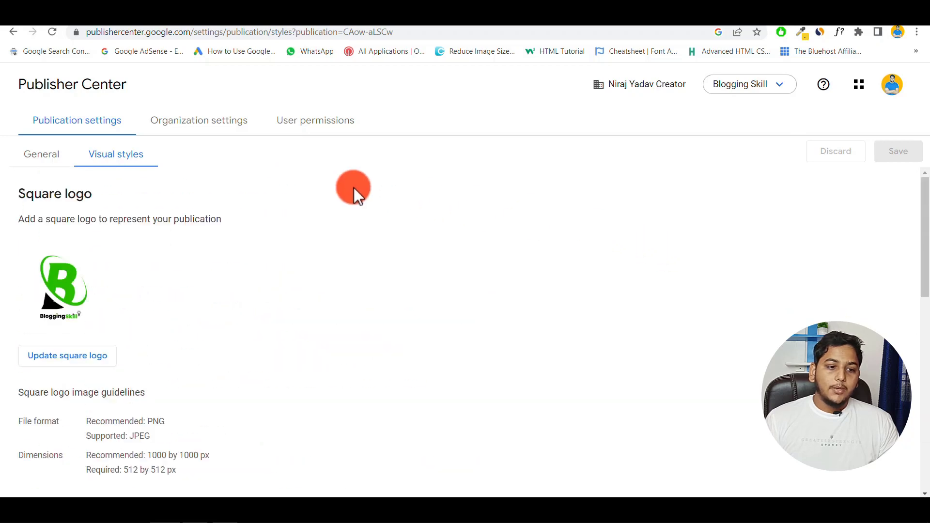
# - Review Blogging Skill's General settings, from name and Hindi language down to Contacts
pyautogui.click(43, 153)
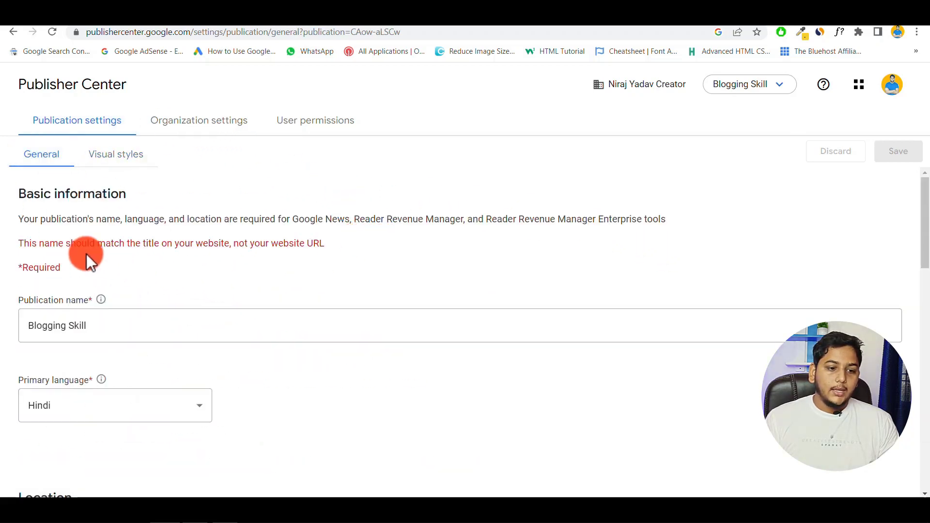
pyautogui.scroll(-5, 283, 294)
pyautogui.scroll(5, 282, 295)
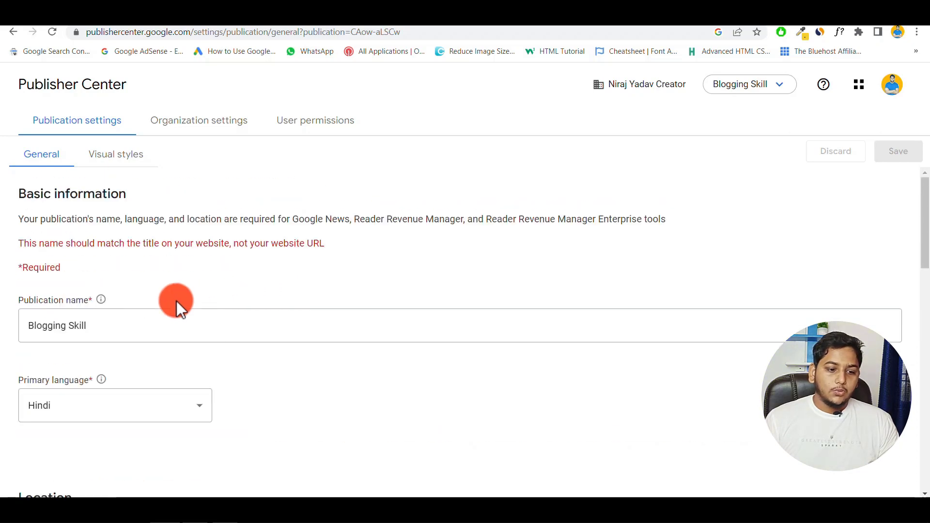
pyautogui.scroll(-5, 145, 326)
pyautogui.scroll(-5, 150, 332)
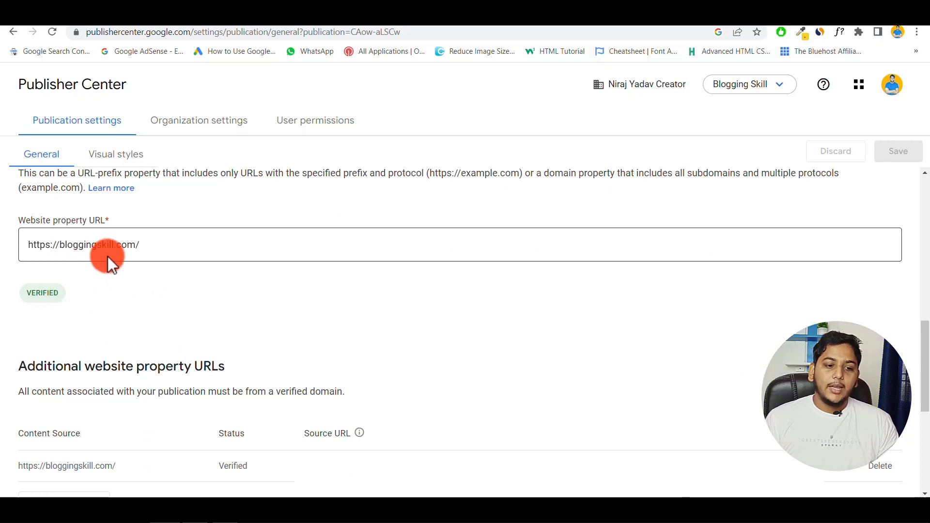
pyautogui.scroll(-5, 277, 335)
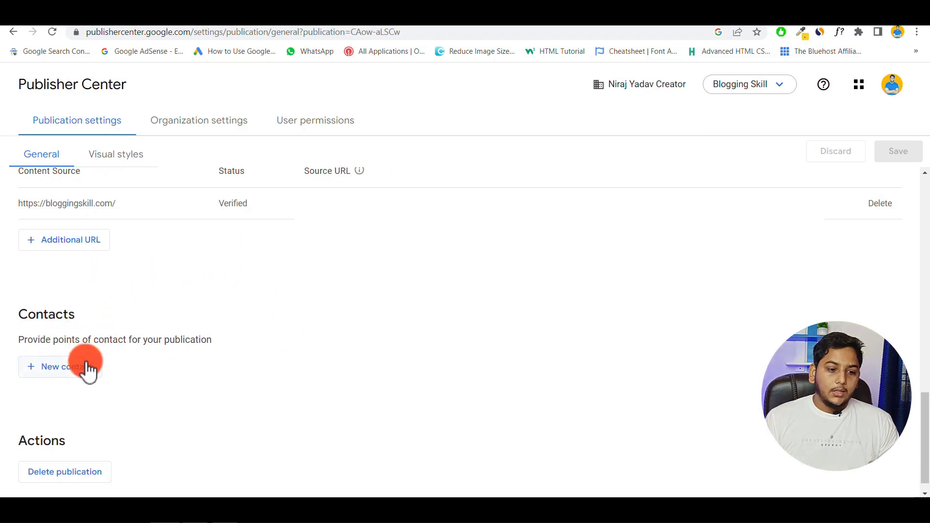
# - Add a new point of contact and enter the contact's e-mail address
pyautogui.click(62, 373)
pyautogui.click(409, 285)
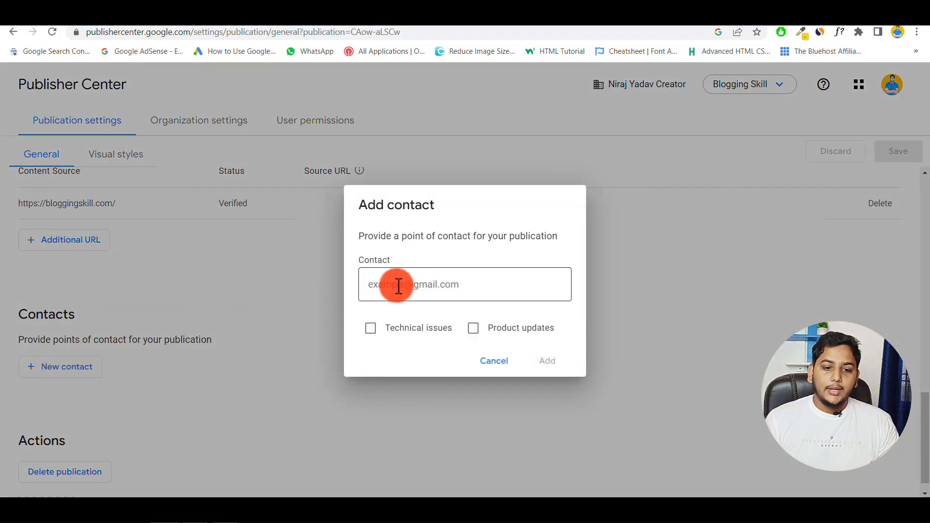
pyautogui.click(398, 286)
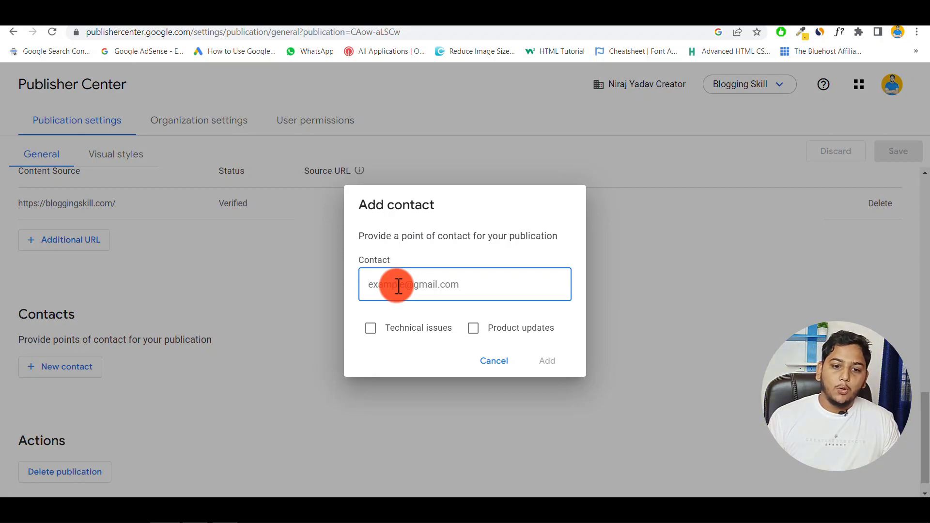
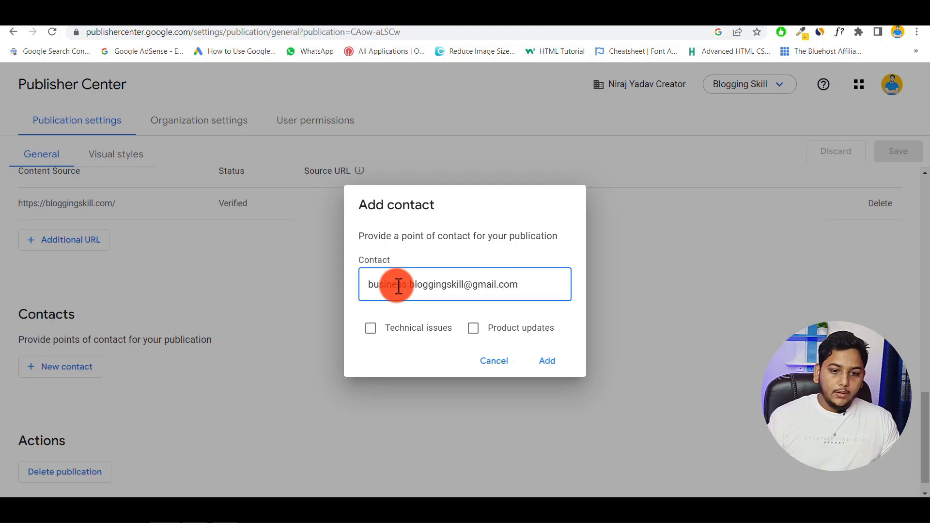
# - Subscribe the contact to Technical issues and Product updates, add it, and save settings
pyautogui.click(372, 329)
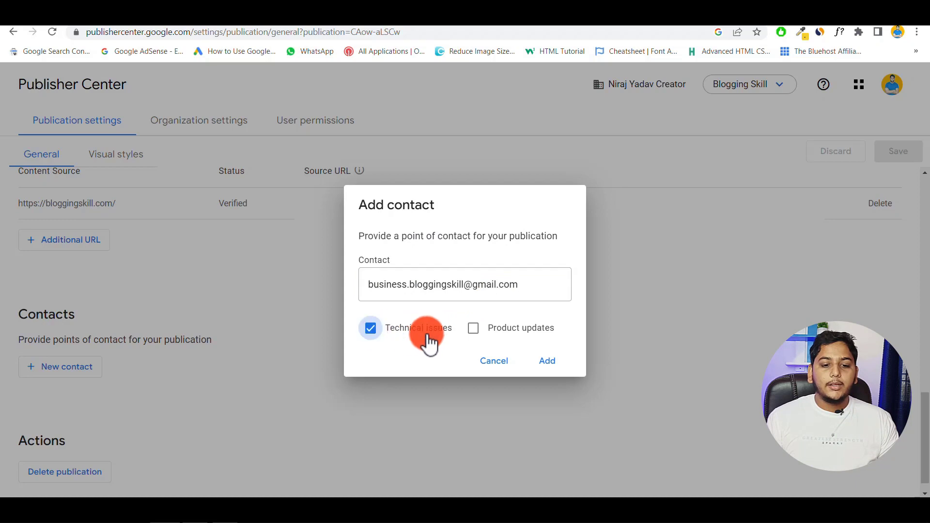
pyautogui.click(473, 329)
pyautogui.click(542, 359)
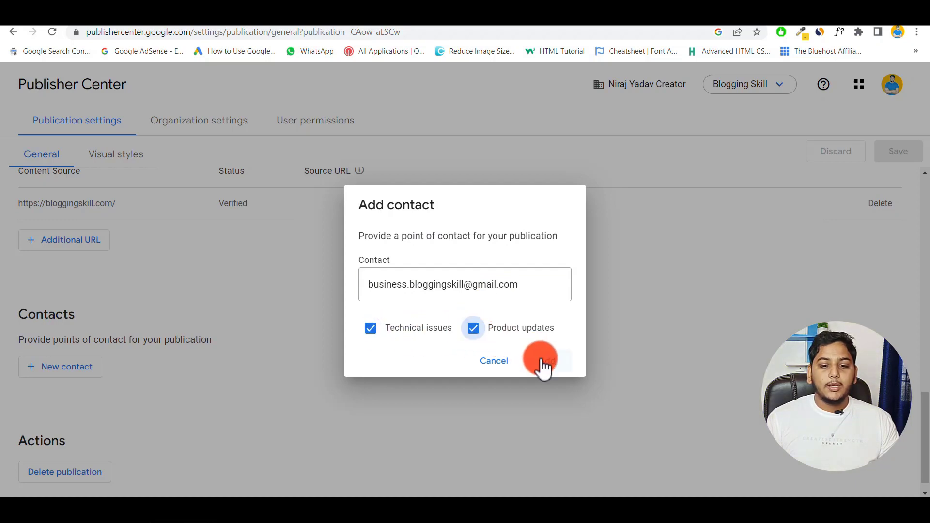
pyautogui.click(547, 363)
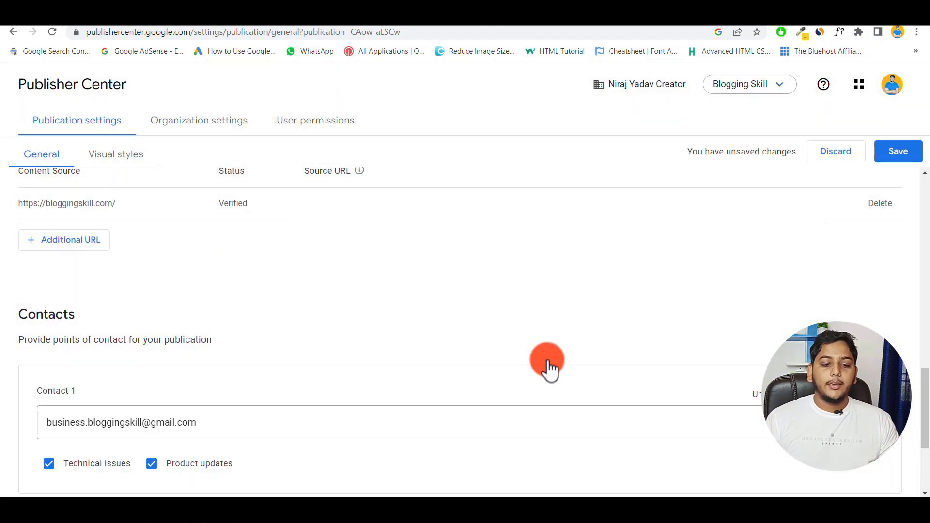
pyautogui.scroll(-3, 469, 377)
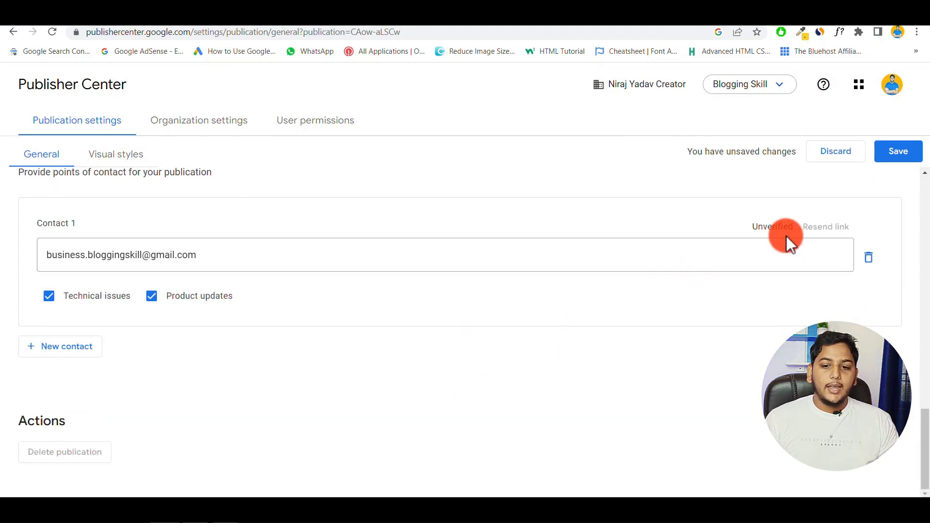
pyautogui.click(896, 156)
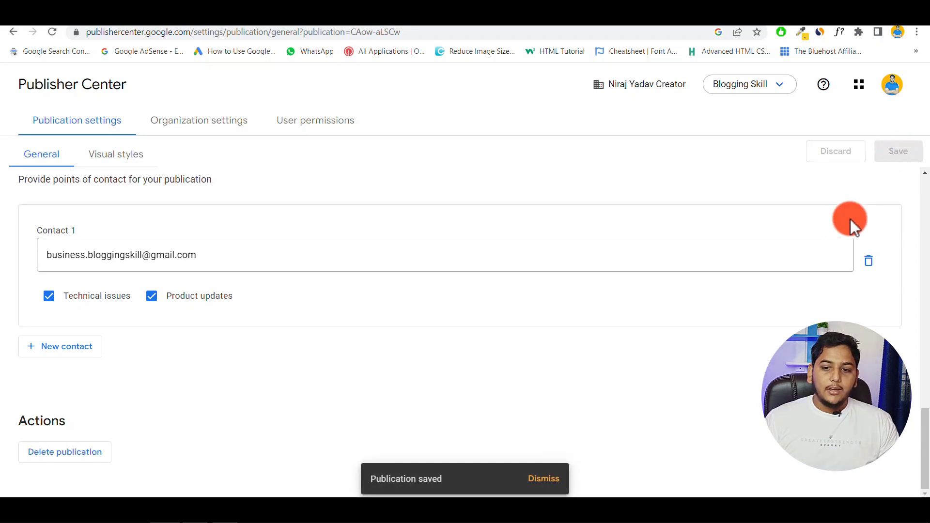
pyautogui.scroll(5, 850, 219)
pyautogui.scroll(-5, 850, 219)
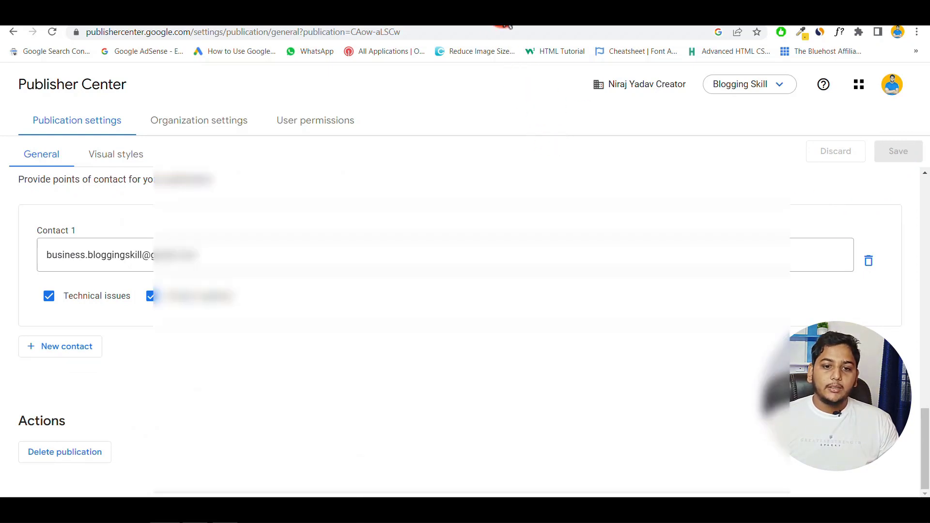
# - Refresh and reload the Gmail inbox to check for the contact confirmation e-mail
pyautogui.click(484, 22)
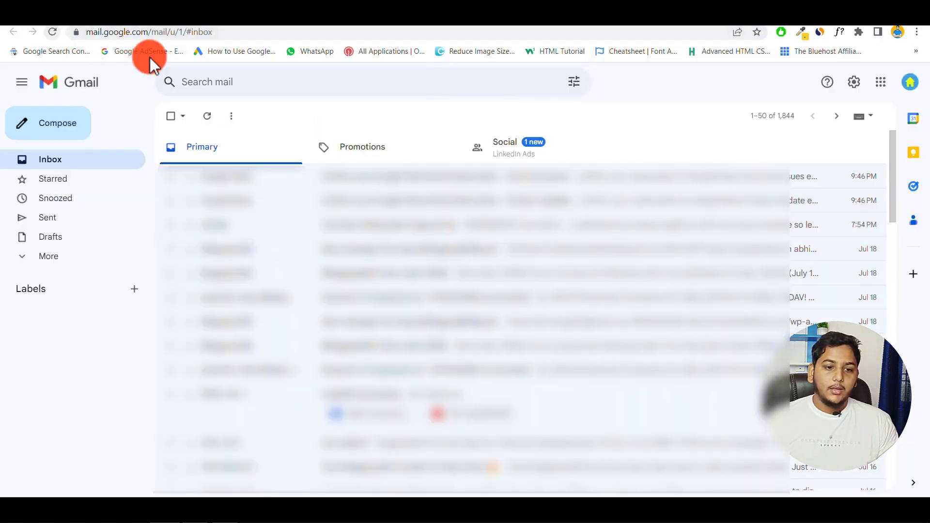
pyautogui.click(210, 120)
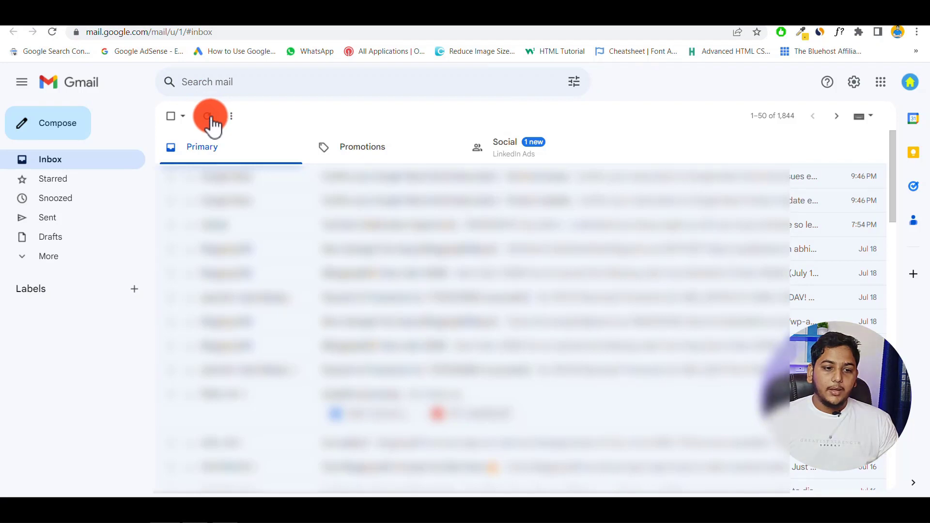
pyautogui.click(209, 117)
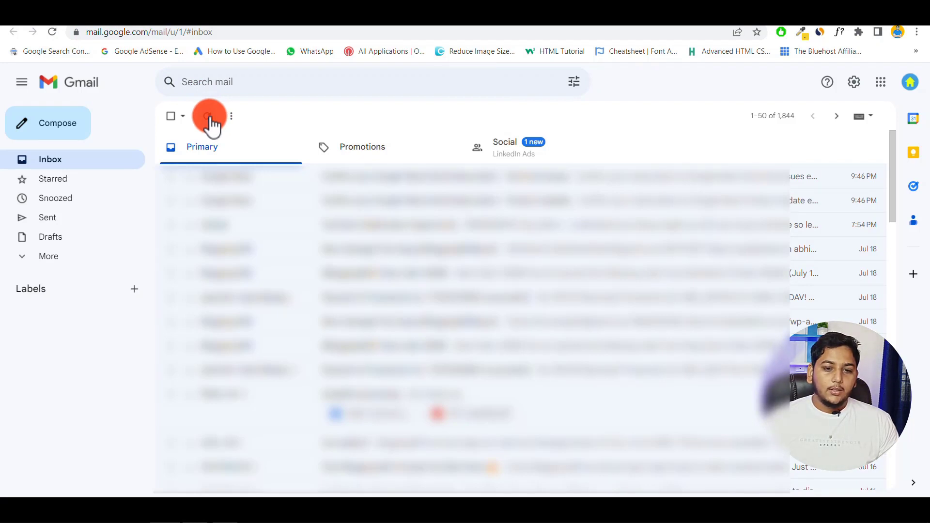
pyautogui.click(53, 32)
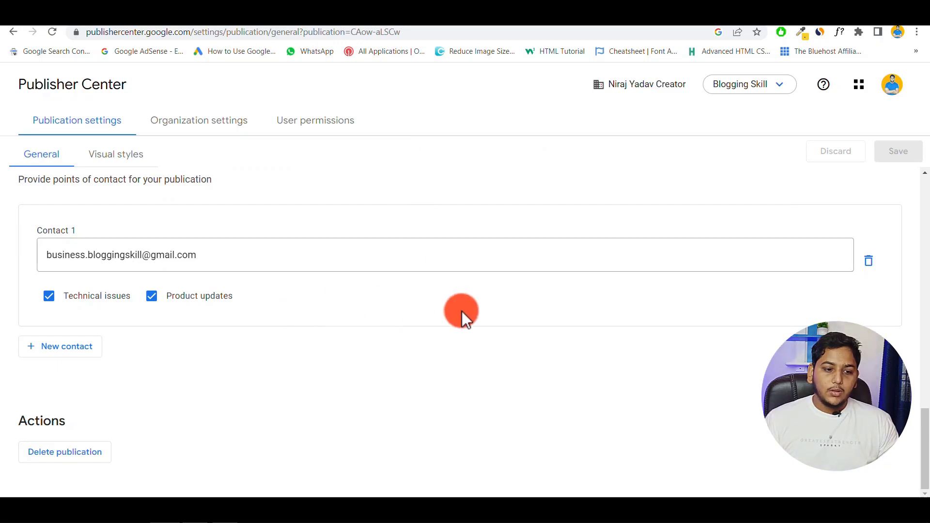
pyautogui.scroll(15, 225, 345)
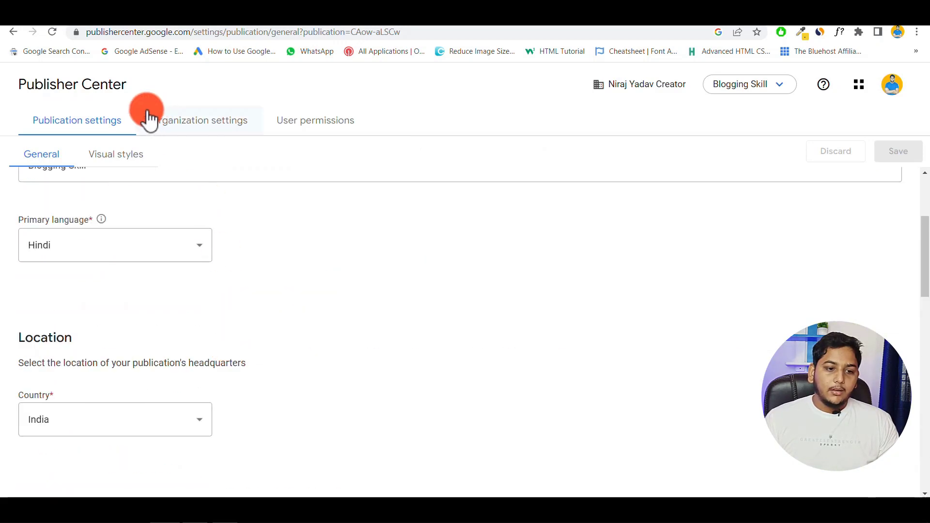
pyautogui.click(118, 165)
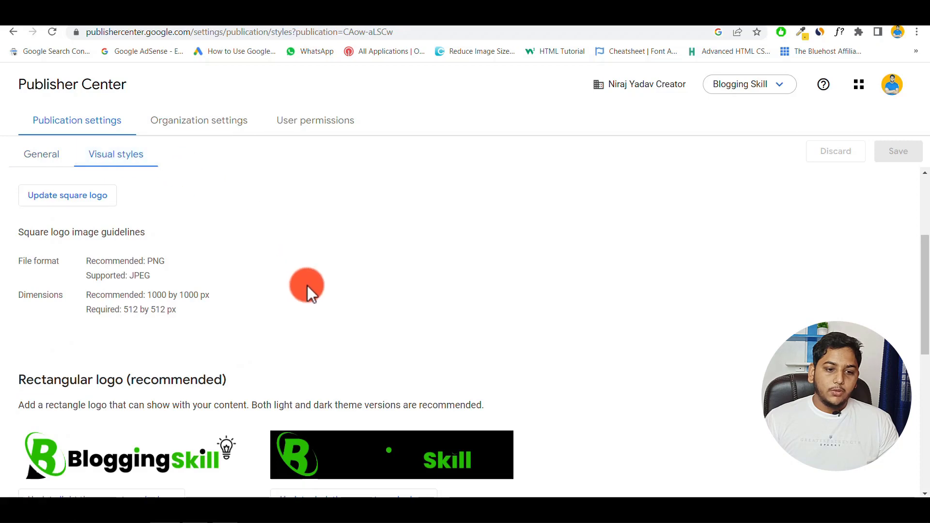
pyautogui.scroll(-7, 307, 286)
pyautogui.scroll(3, 307, 285)
pyautogui.scroll(8, 307, 286)
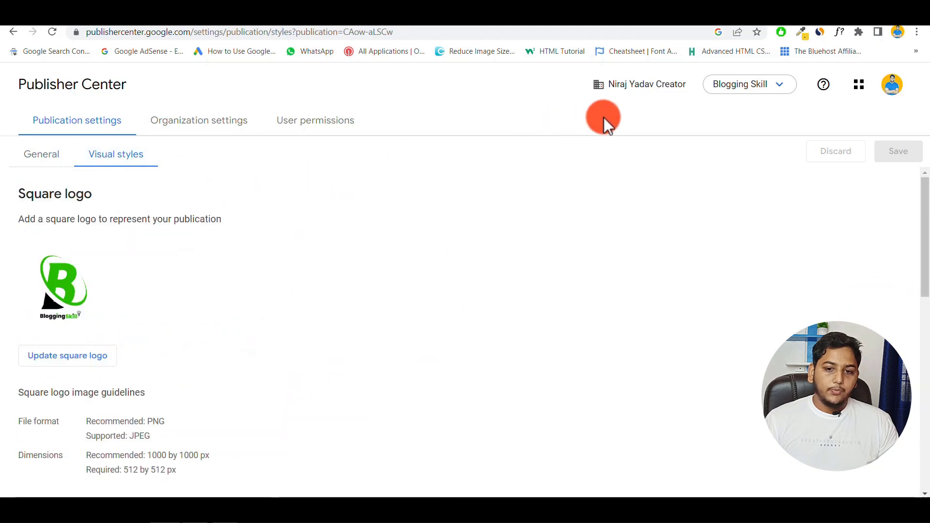
pyautogui.click(194, 127)
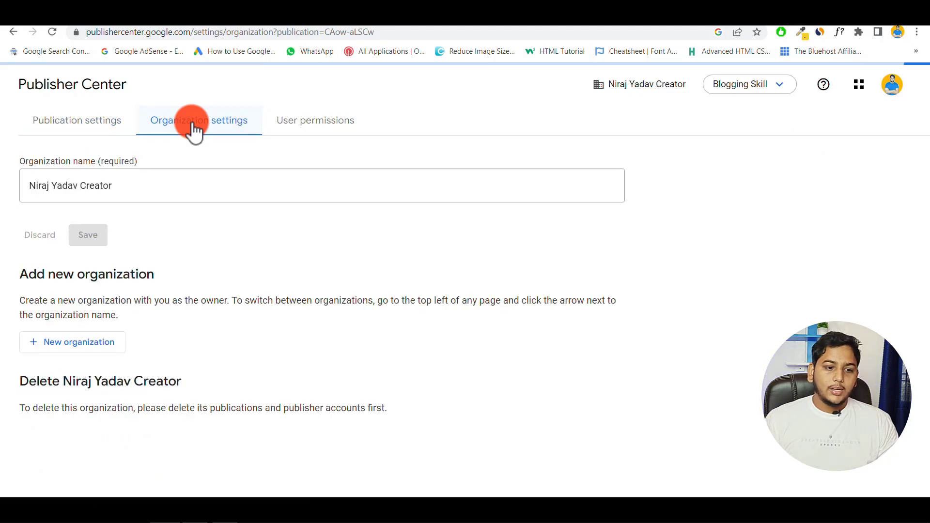
pyautogui.click(37, 189)
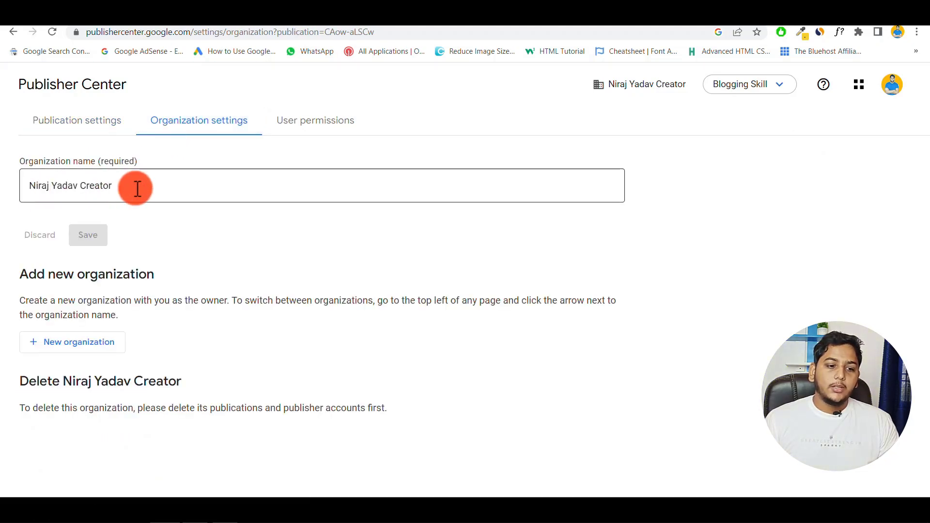
pyautogui.click(93, 243)
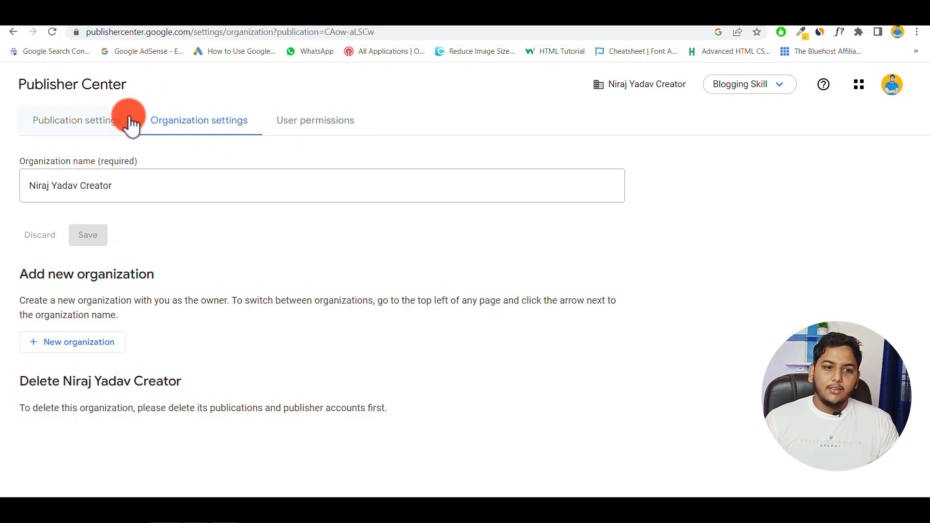
pyautogui.click(75, 130)
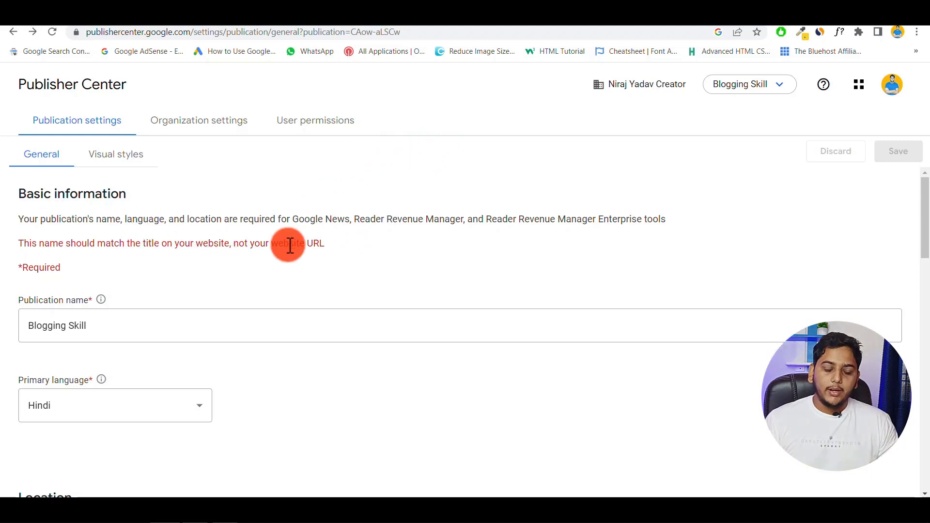
pyautogui.scroll(-15, 287, 278)
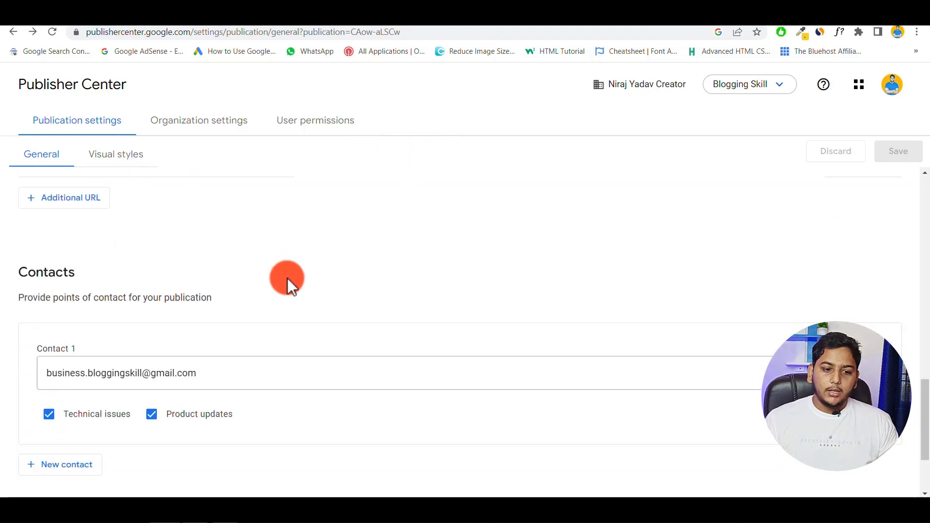
pyautogui.scroll(20, 287, 278)
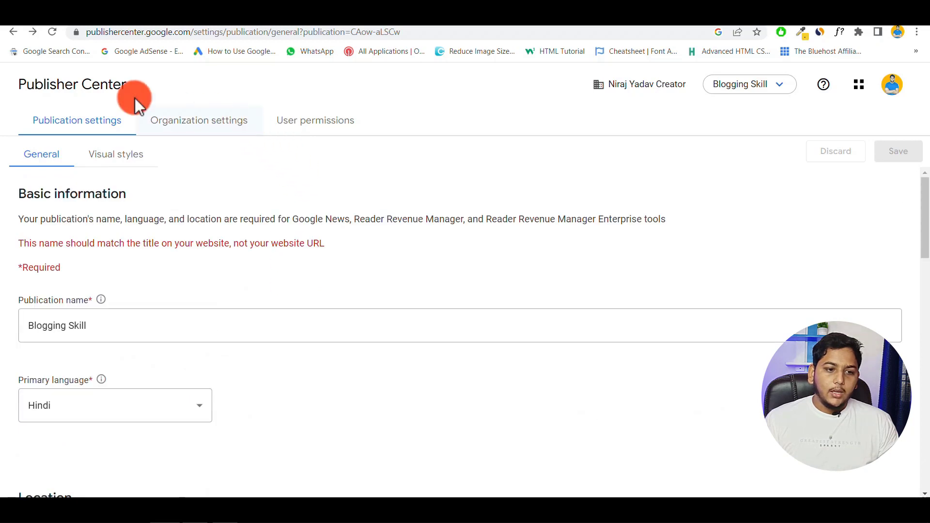
# - Return to Publisher Center home and open Blogging Skill's Google News settings for editing
pyautogui.click(71, 87)
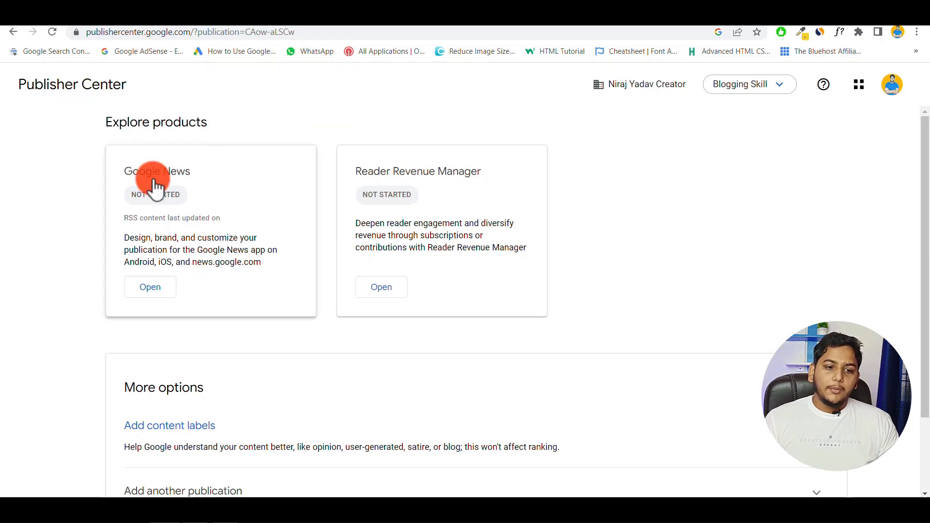
pyautogui.click(152, 289)
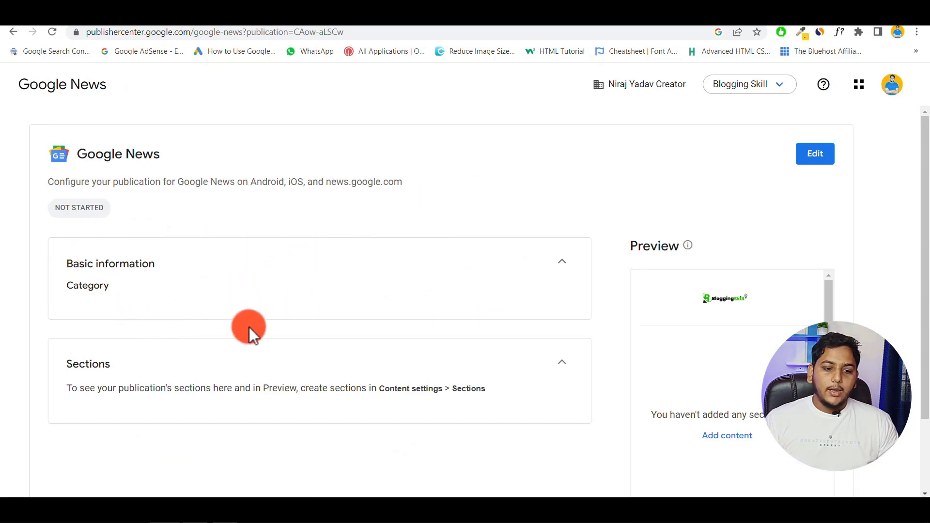
pyautogui.scroll(-2, 426, 366)
pyautogui.scroll(2, 423, 339)
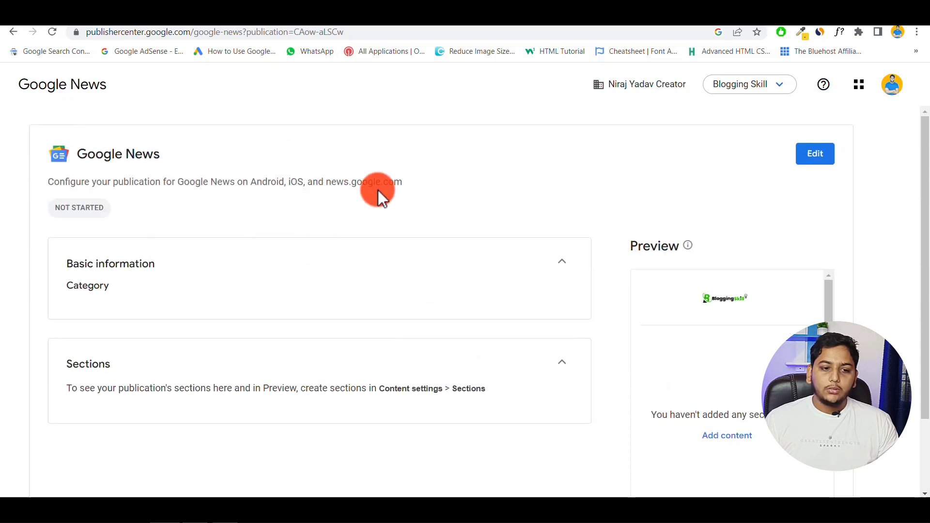
pyautogui.click(821, 163)
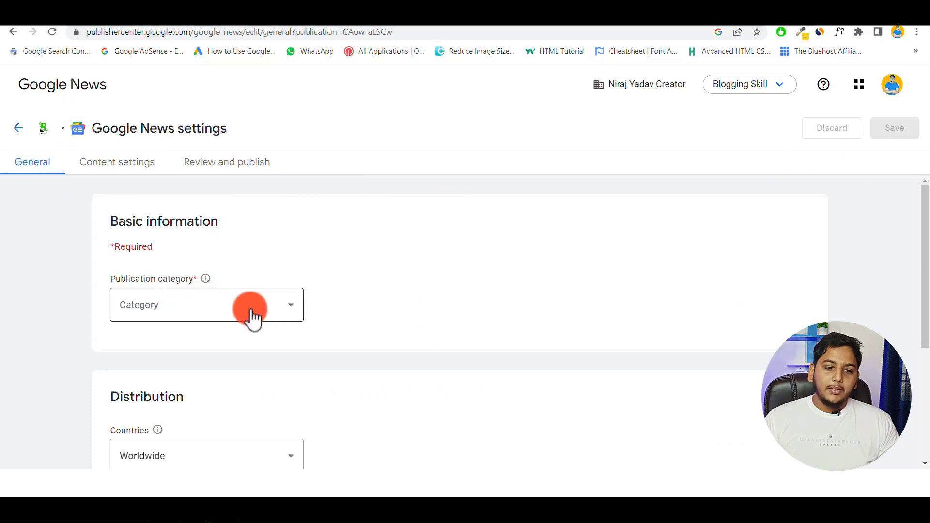
# - Choose News & Politics as the Google News publication category
pyautogui.click(275, 315)
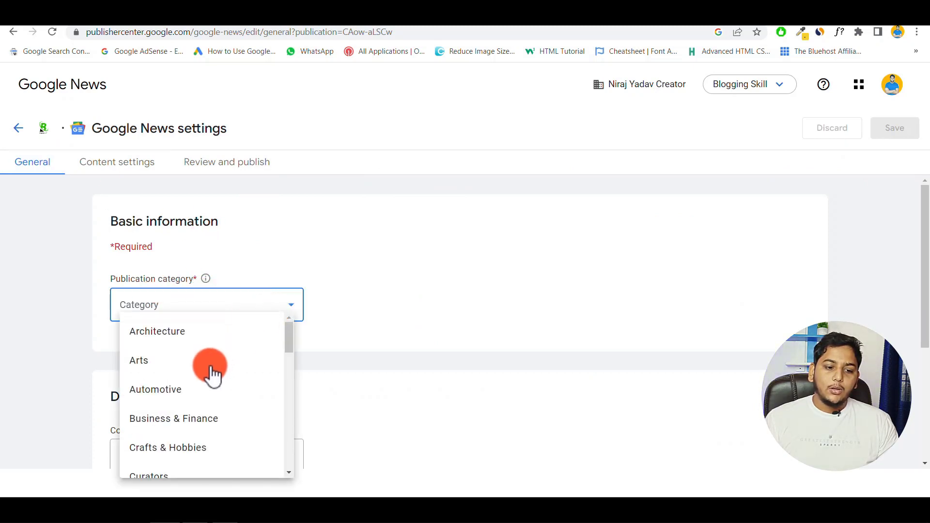
pyautogui.scroll(-3, 211, 371)
pyautogui.scroll(-5, 211, 374)
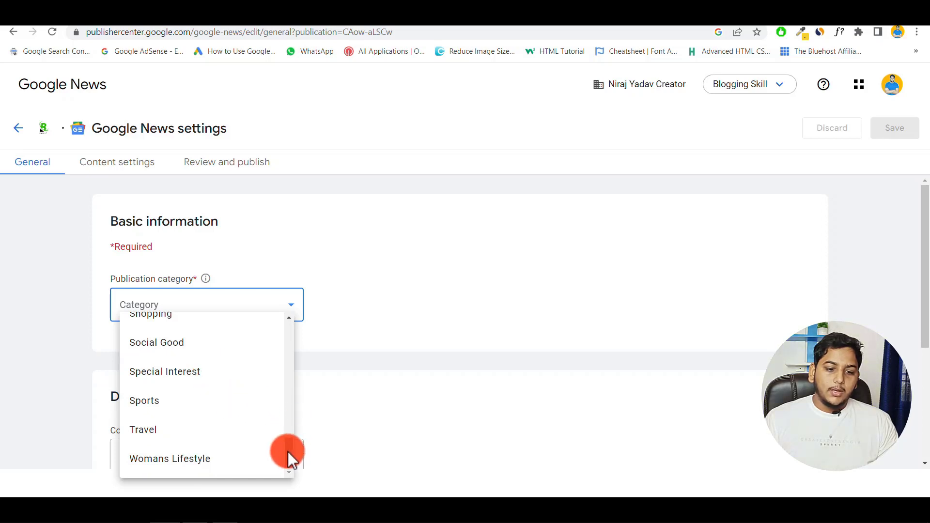
pyautogui.moveTo(289, 449); pyautogui.dragTo(292, 402)
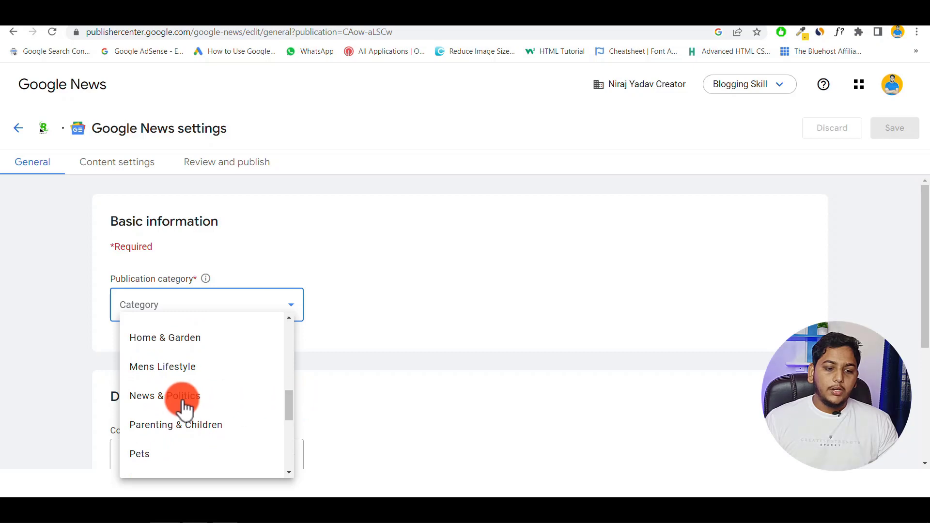
pyautogui.click(168, 400)
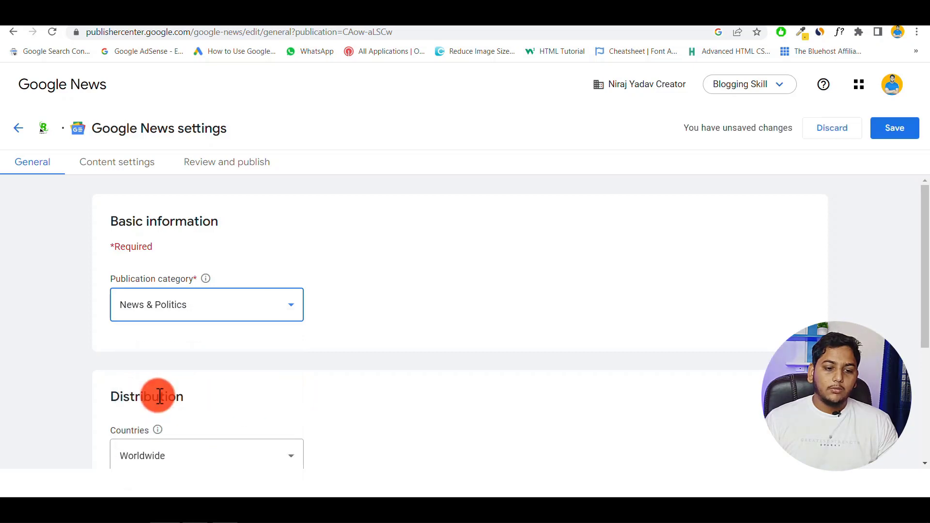
pyautogui.click(381, 297)
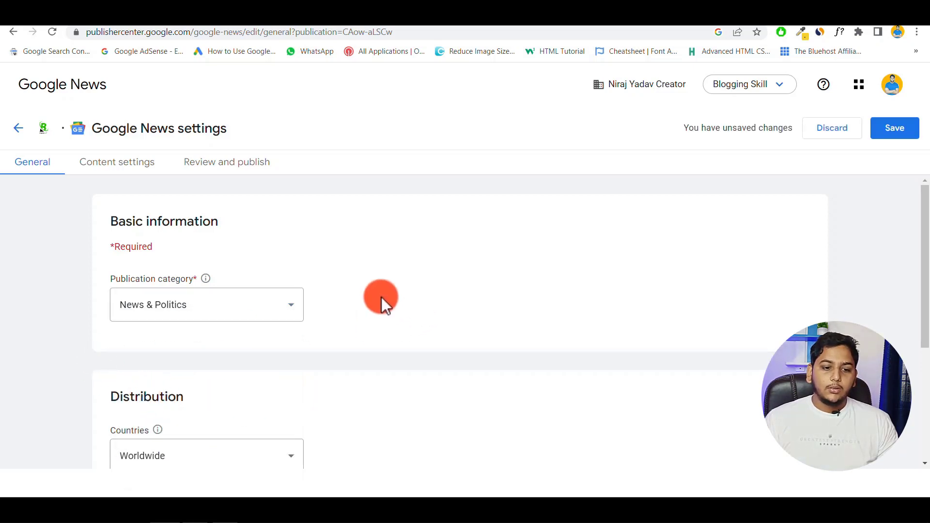
# - Save the category setting and go to the Content settings page
pyautogui.scroll(-4, 356, 309)
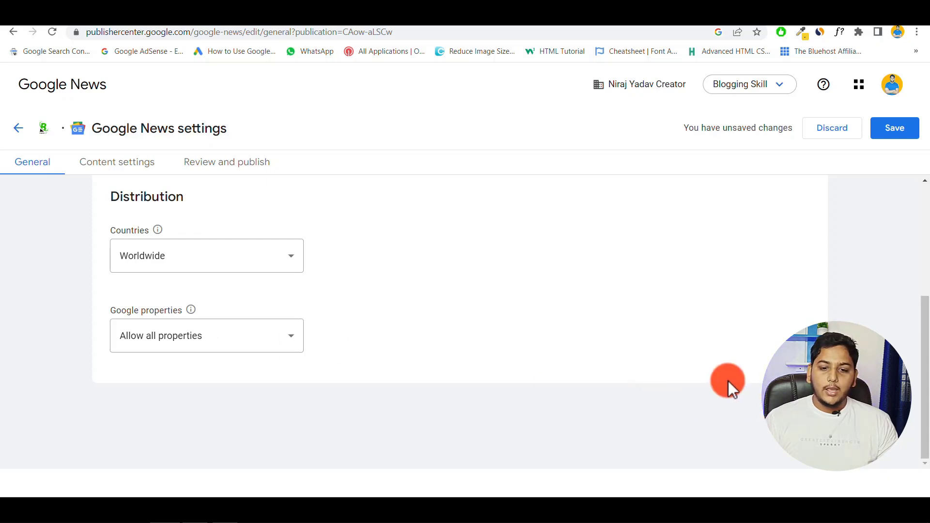
pyautogui.scroll(4, 727, 380)
pyautogui.click(896, 132)
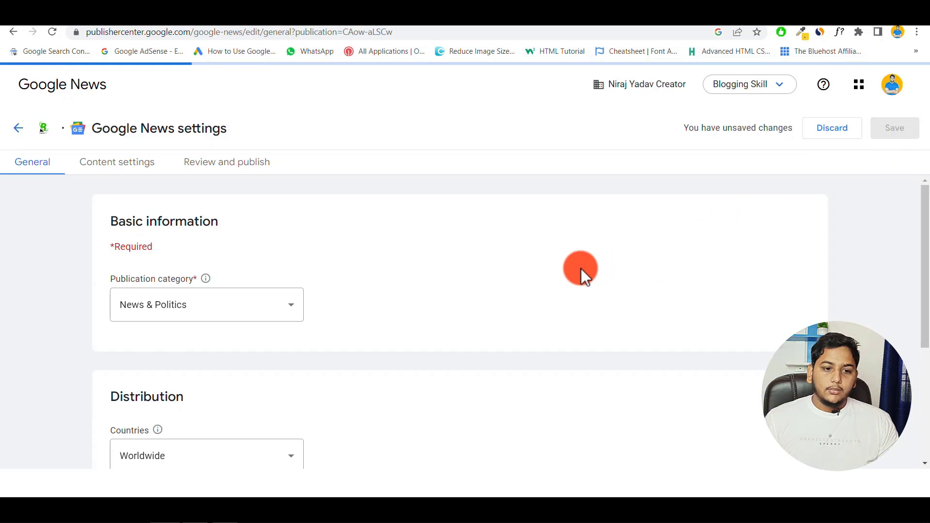
pyautogui.scroll(-4, 580, 268)
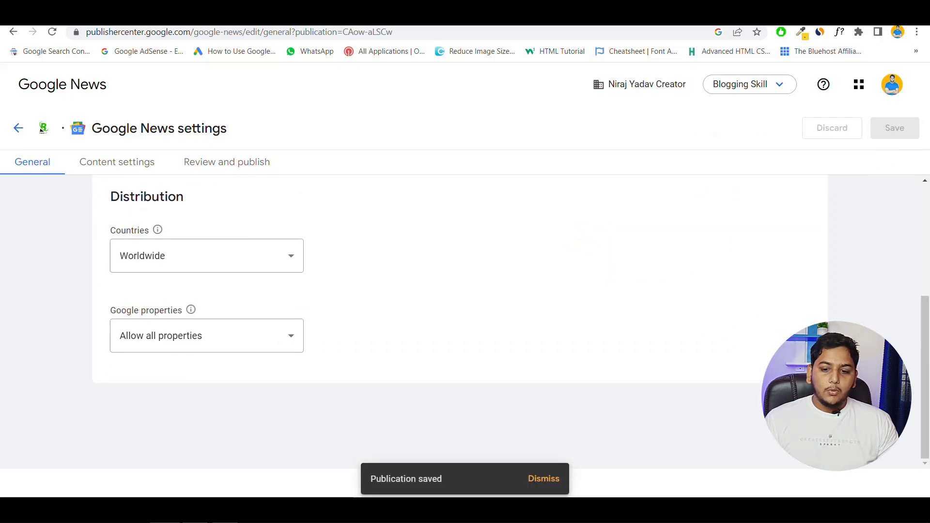
pyautogui.click(117, 161)
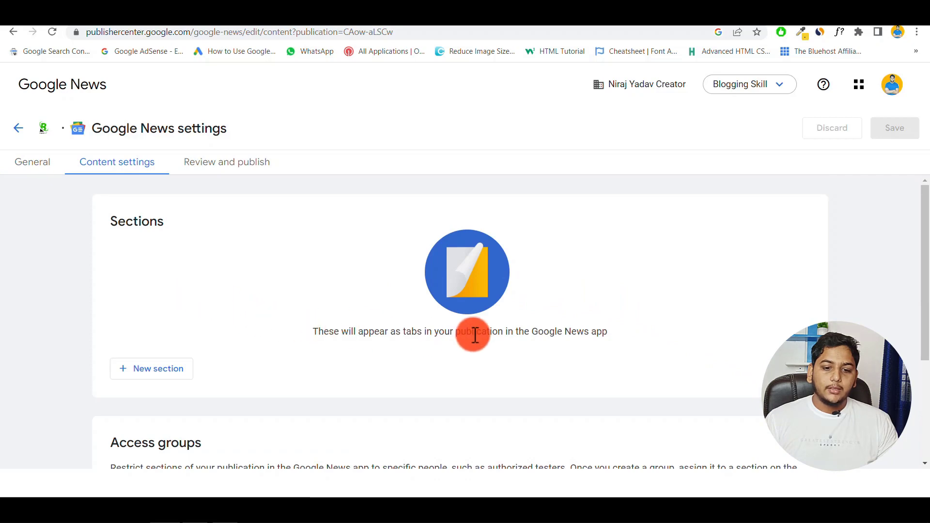
# - Start a new Feed section titled 'Blogging Skill RSS' and move to its feed URL field
pyautogui.scroll(-3, 408, 320)
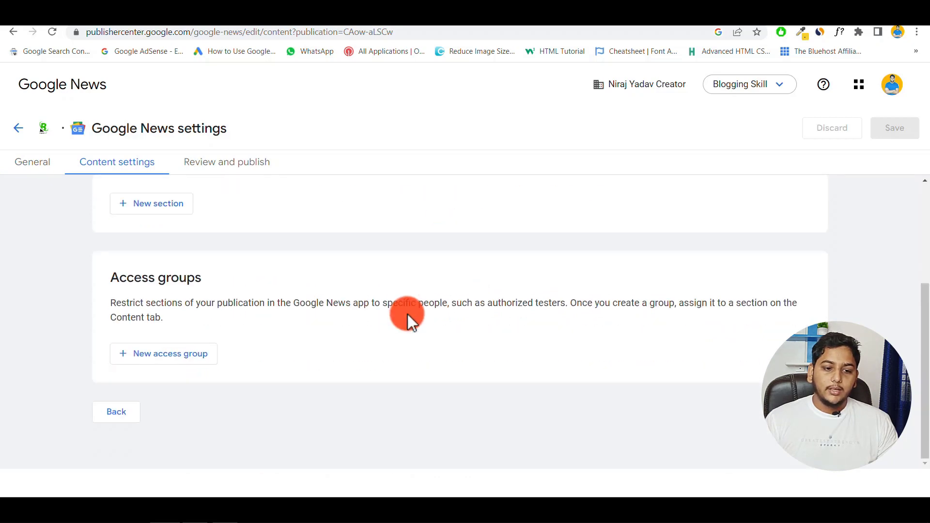
pyautogui.scroll(3, 203, 315)
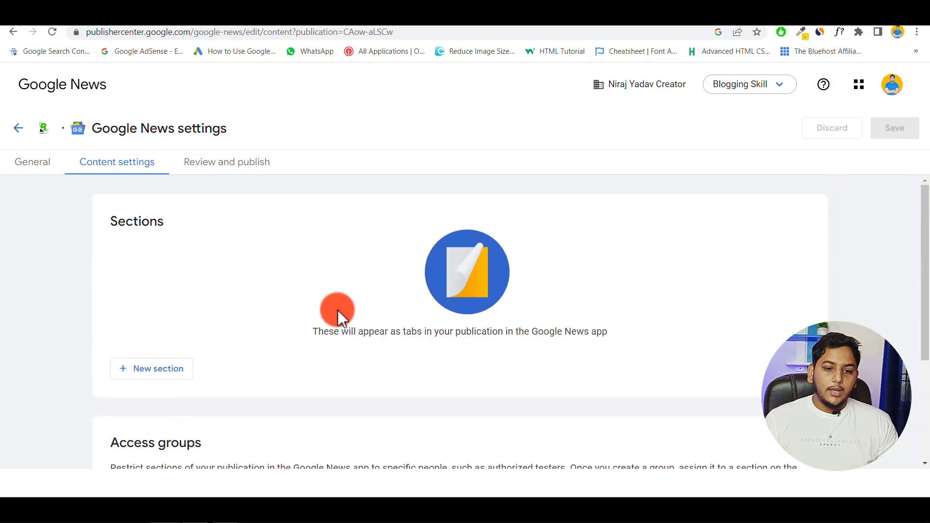
pyautogui.click(159, 377)
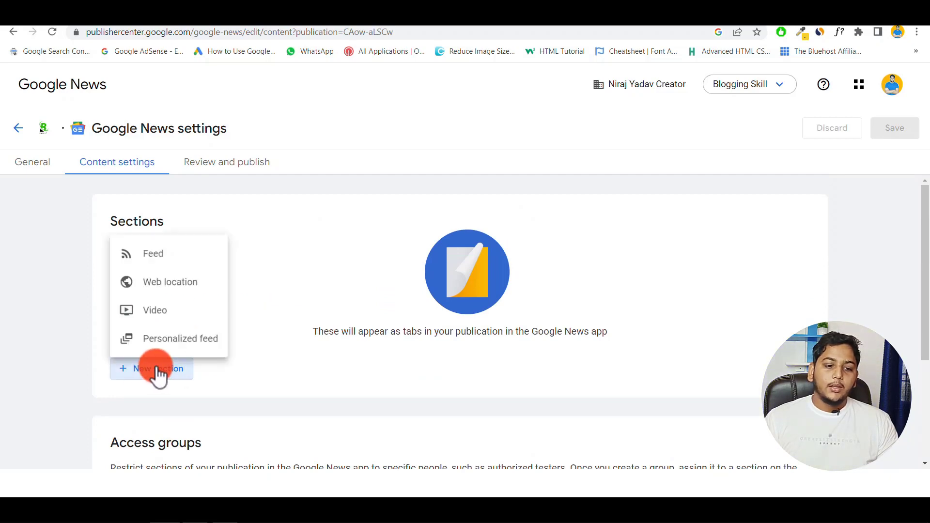
pyautogui.click(162, 253)
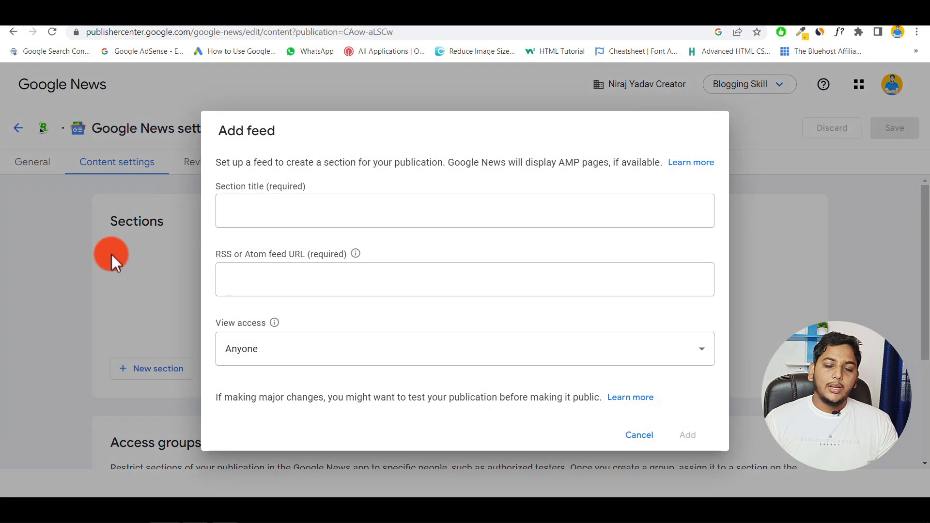
pyautogui.click(252, 211)
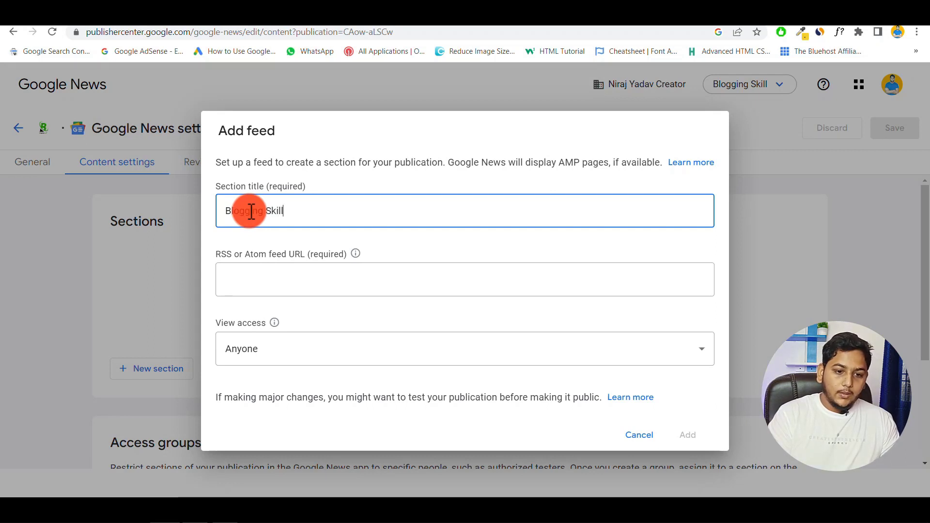
pyautogui.write('Blogging Skill RS')
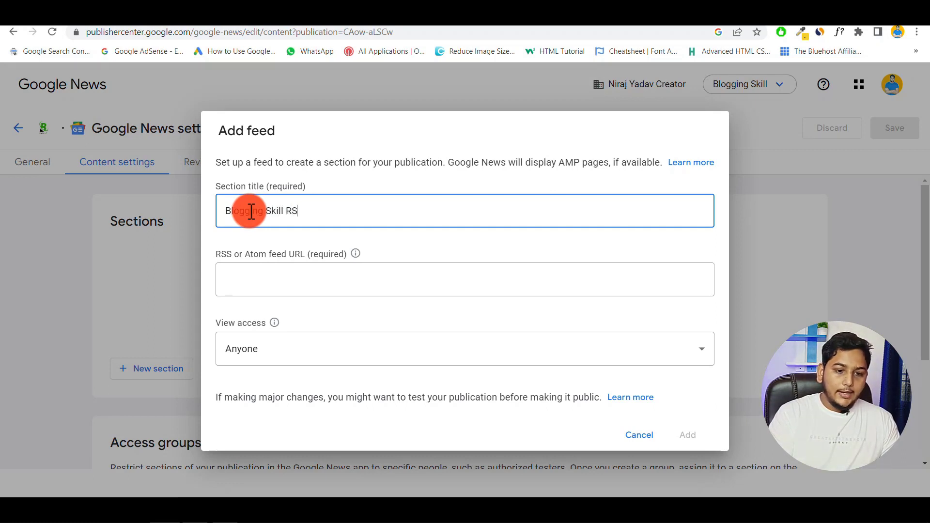
pyautogui.write('S')
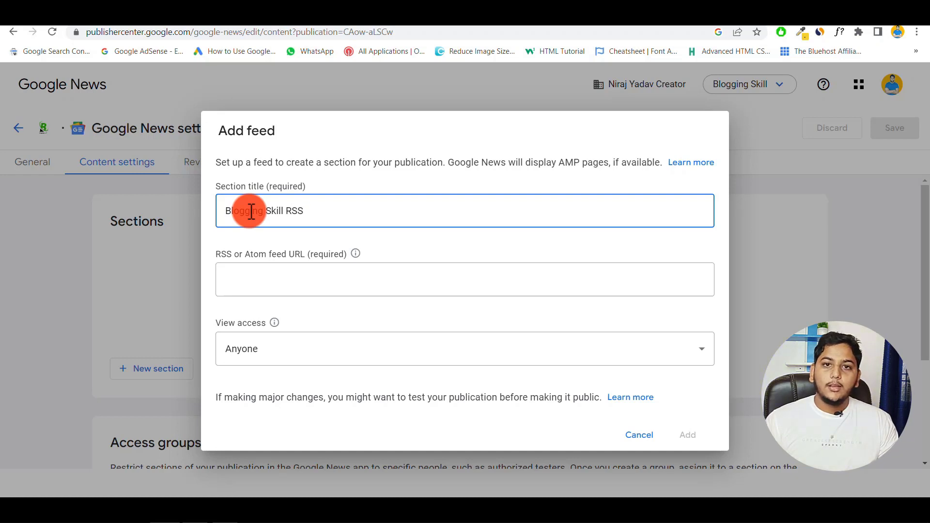
pyautogui.click(259, 282)
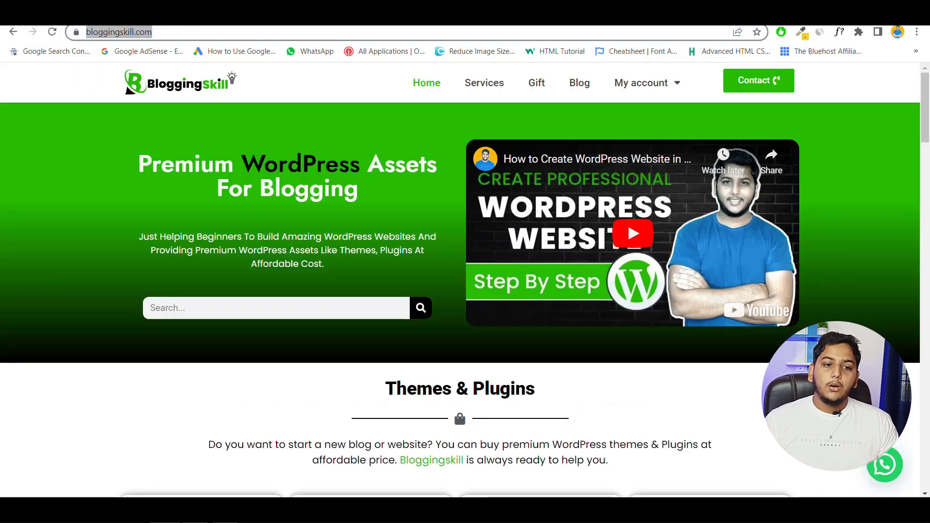
# - Load the site's /rss page (bloggingskill.com/feed/) and copy its address back to Publisher Center
pyautogui.click(178, 32)
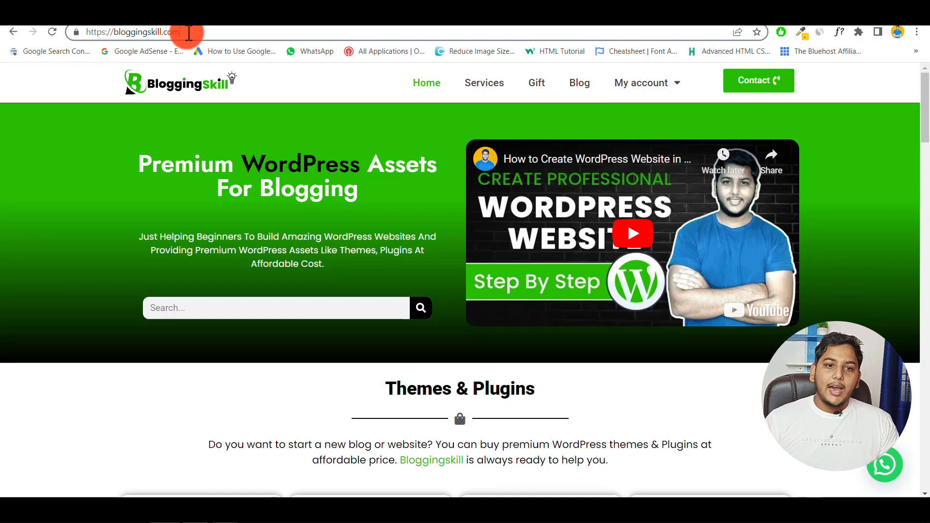
pyautogui.write('/r')
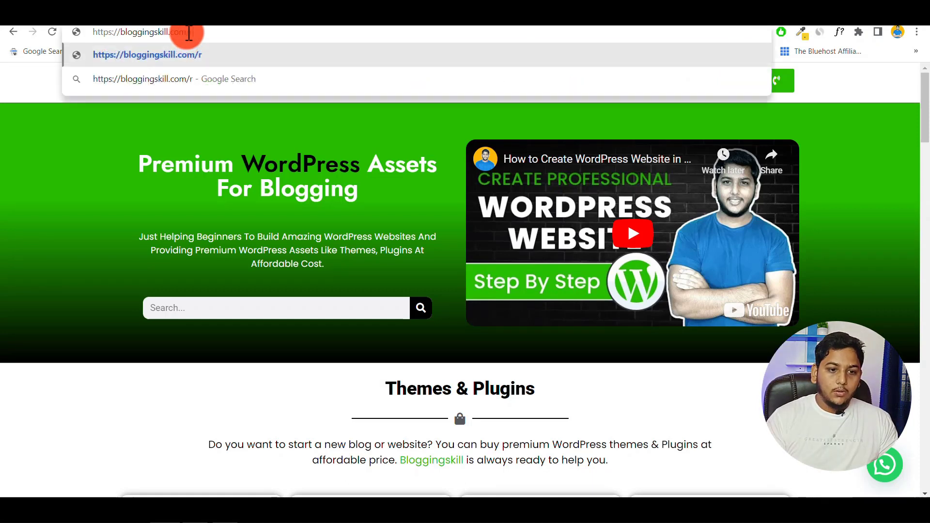
pyautogui.write('ss')
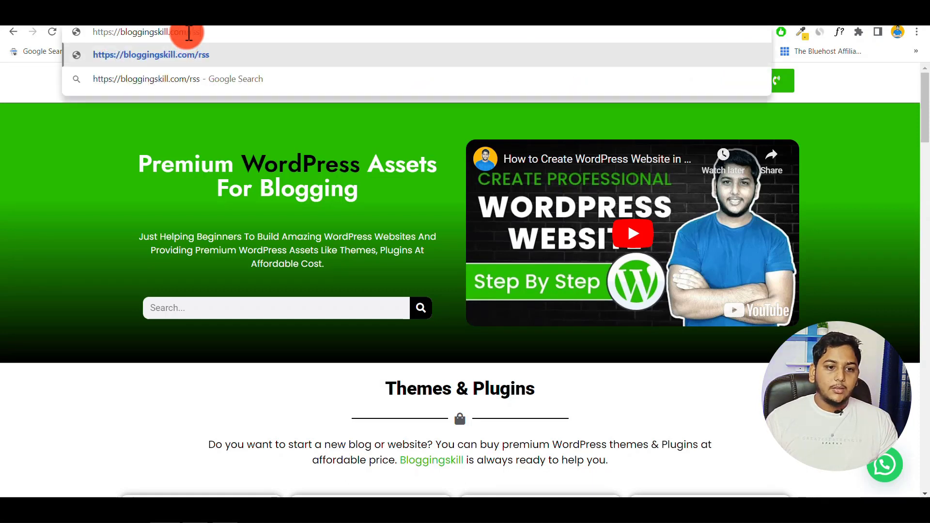
pyautogui.press('Return')
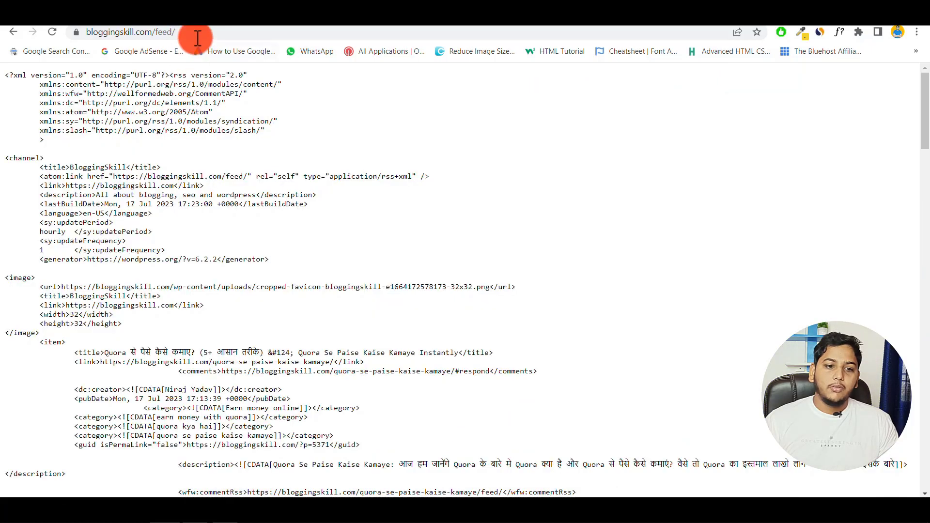
pyautogui.click(198, 34)
pyautogui.rightClick(170, 32)
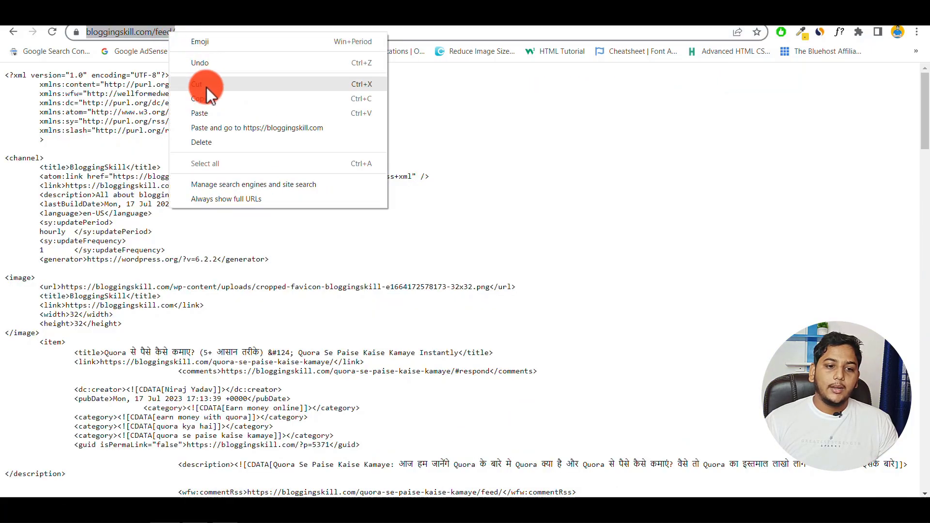
pyautogui.click(201, 99)
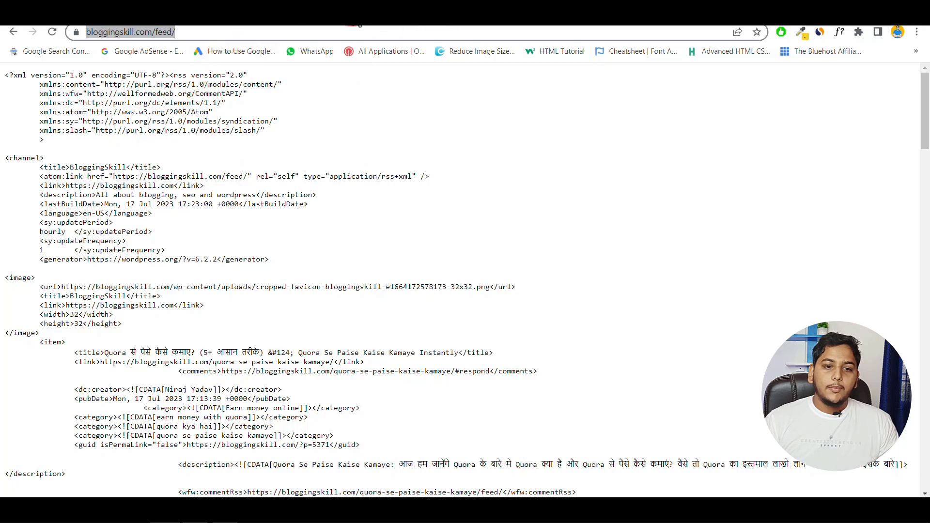
pyautogui.click(358, 17)
pyautogui.click(249, 279)
pyautogui.rightClick(239, 274)
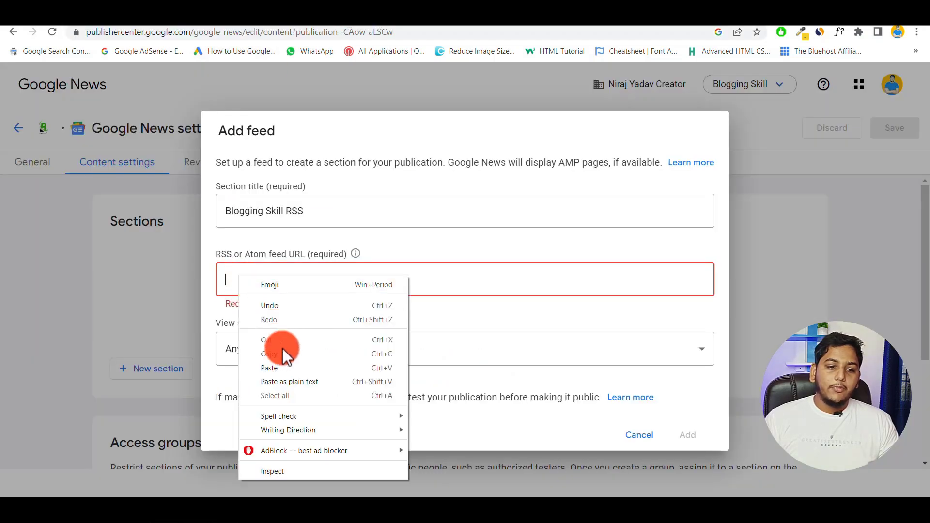
pyautogui.click(272, 368)
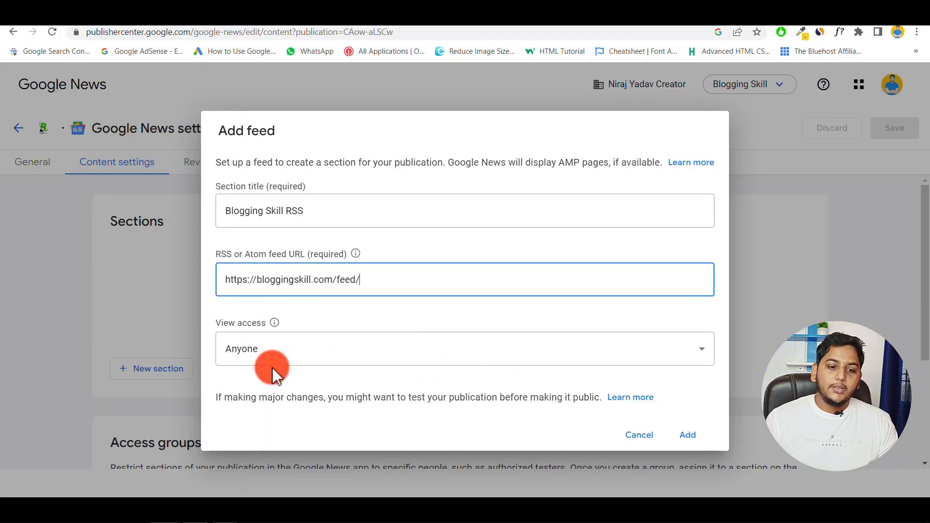
pyautogui.click(290, 360)
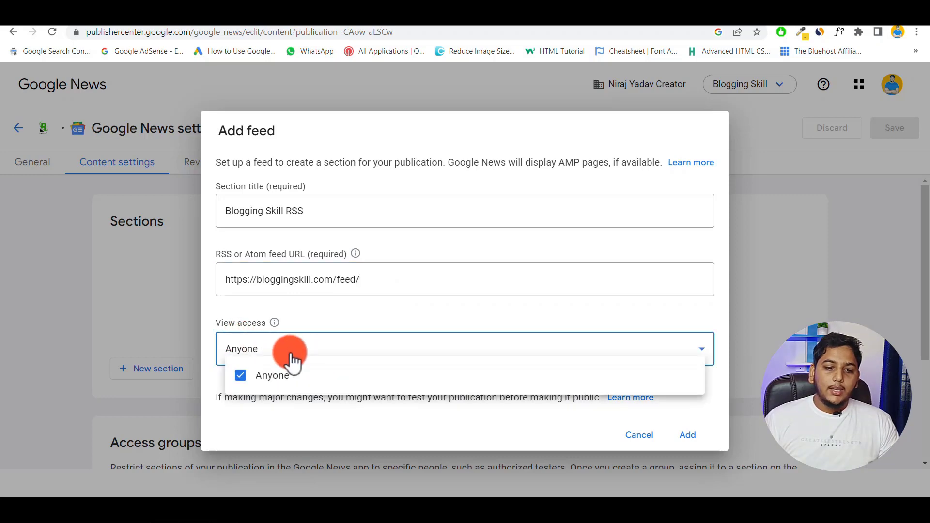
pyautogui.click(289, 346)
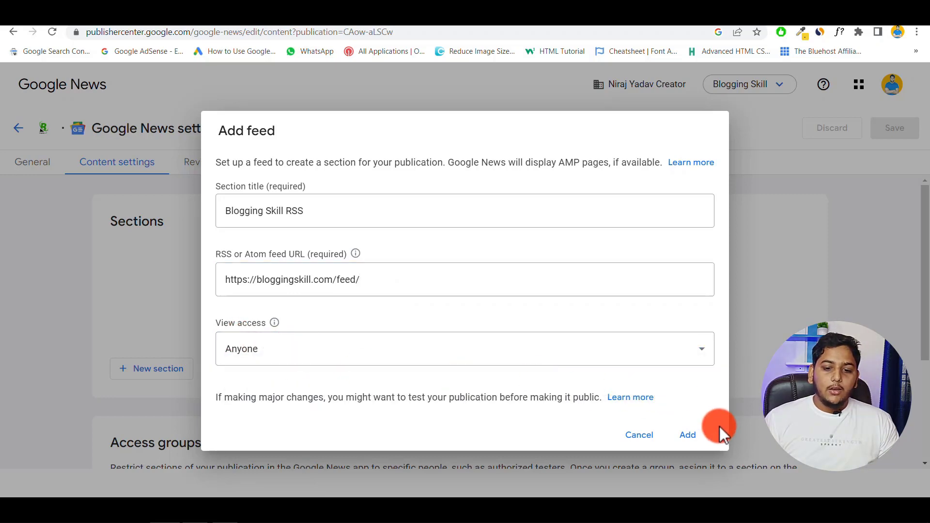
pyautogui.click(693, 437)
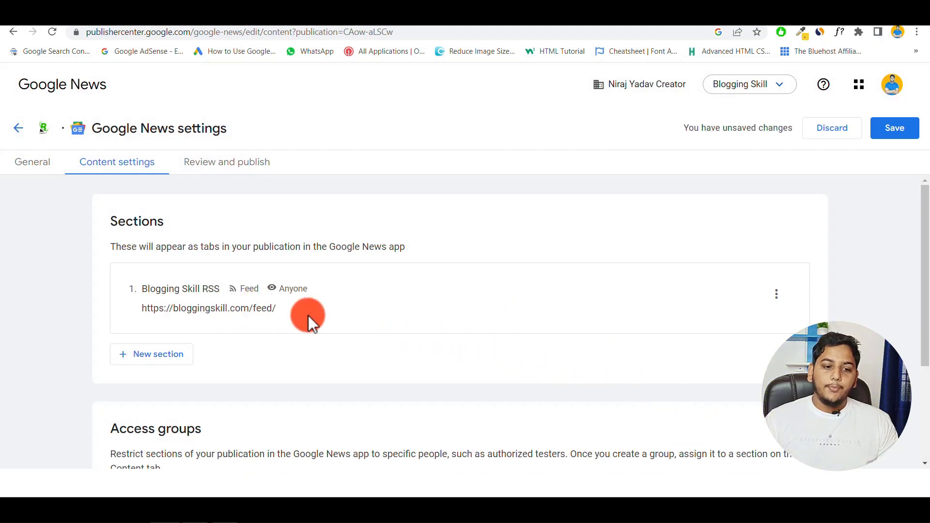
pyautogui.scroll(-3, 308, 316)
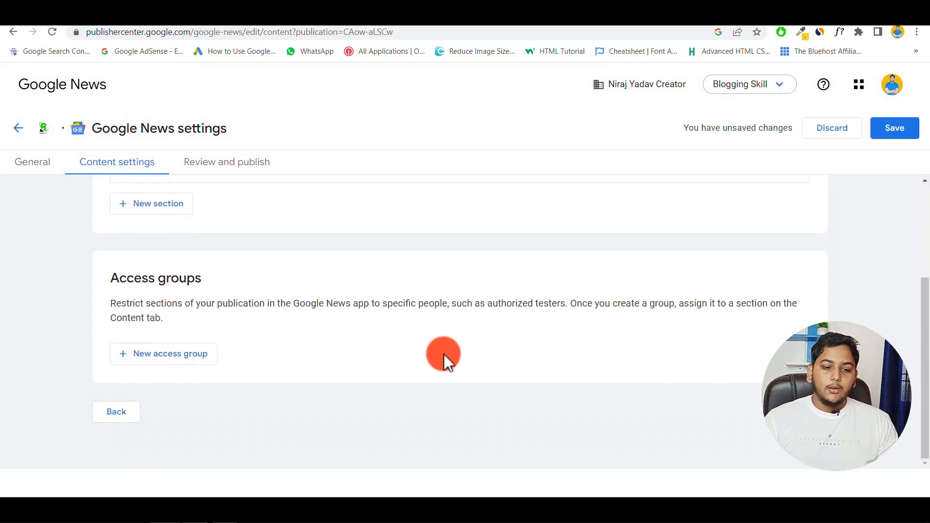
pyautogui.click(886, 135)
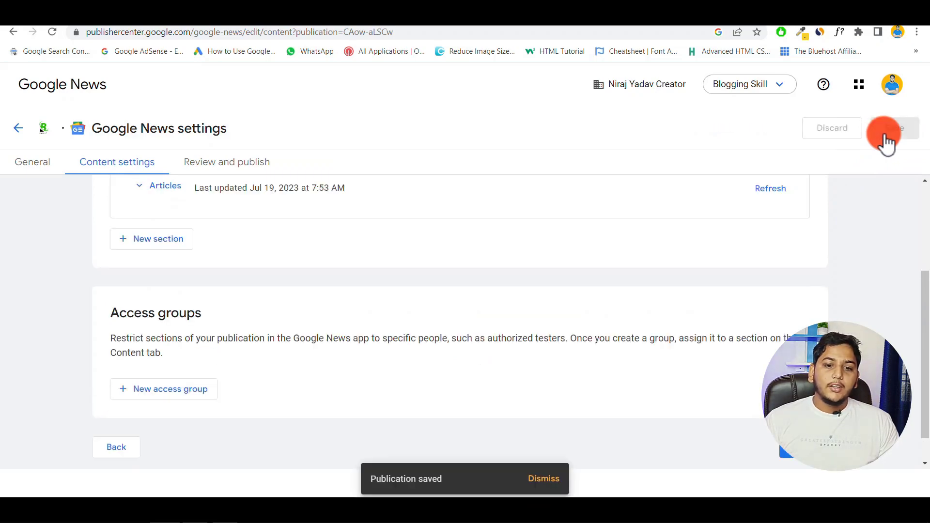
# - Go to Review and publish and open the terms of service for review
pyautogui.click(787, 451)
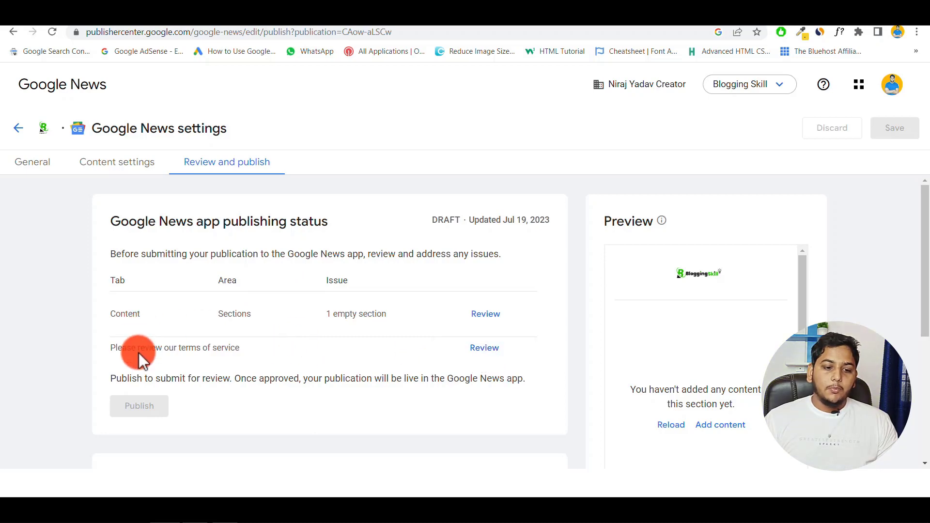
pyautogui.click(483, 351)
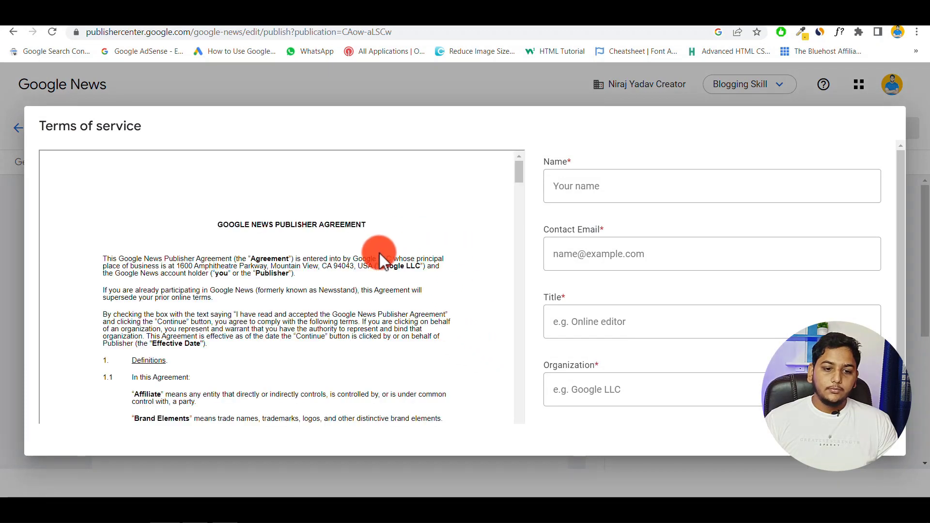
# - Accept the Google News Publisher Agreement and enter the publisher's name and contact email
pyautogui.scroll(-1, 699, 275)
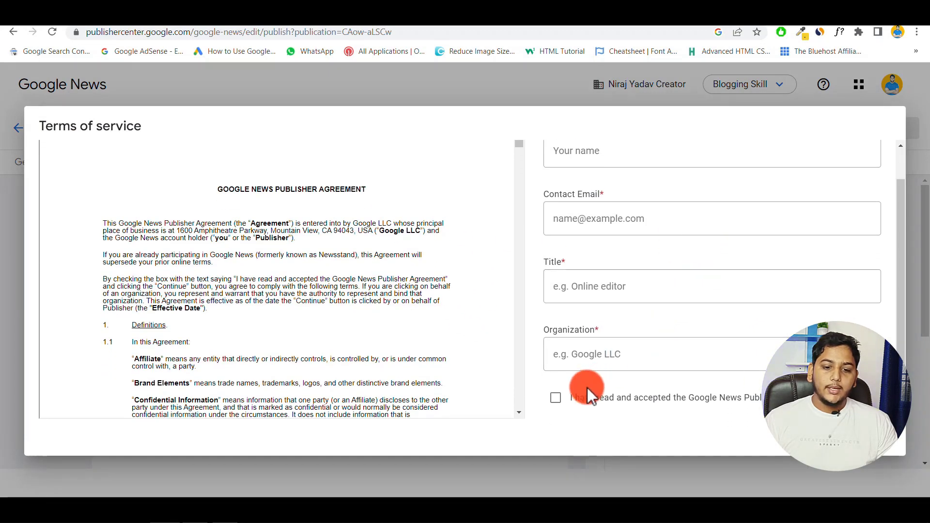
pyautogui.click(557, 399)
pyautogui.scroll(1, 606, 291)
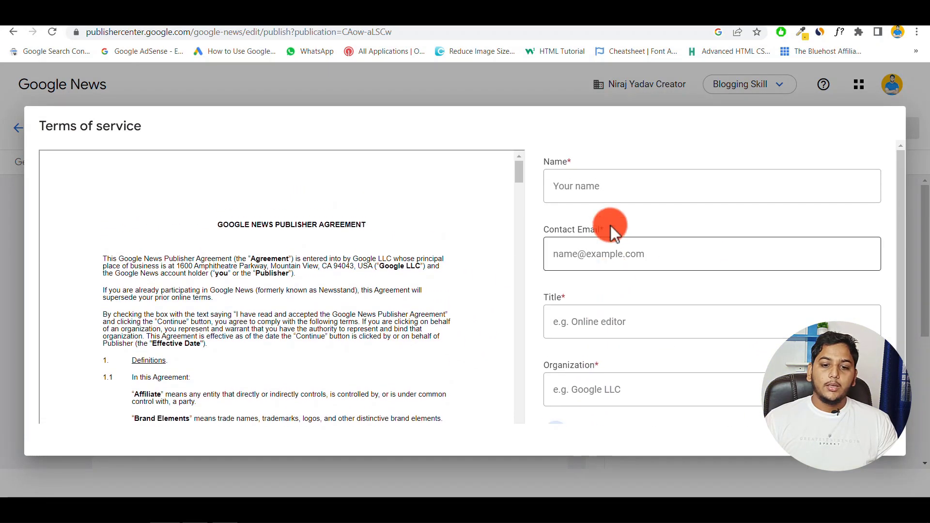
pyautogui.click(590, 188)
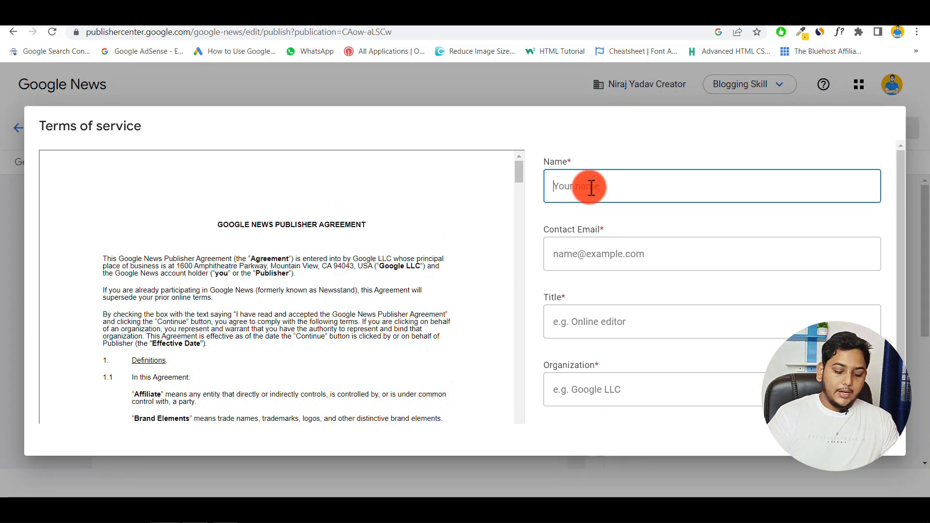
pyautogui.write('Niraj Y')
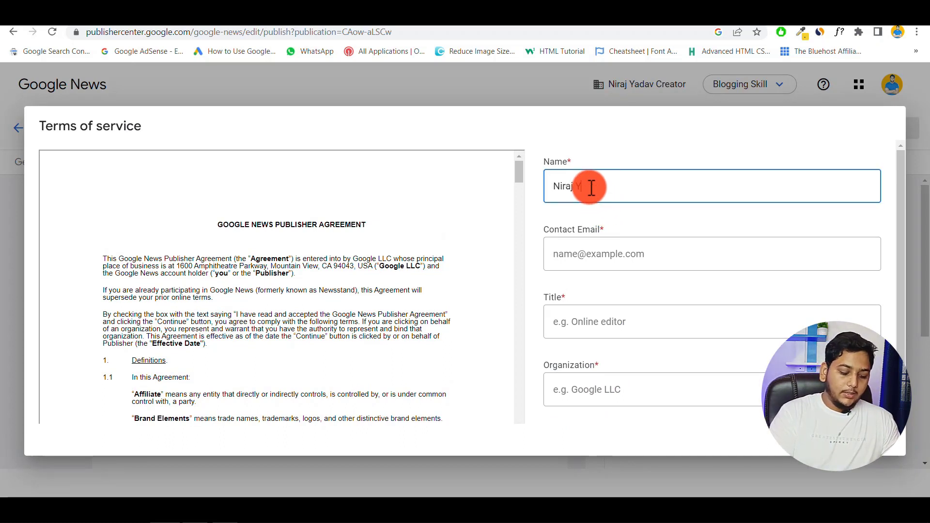
pyautogui.write('adav')
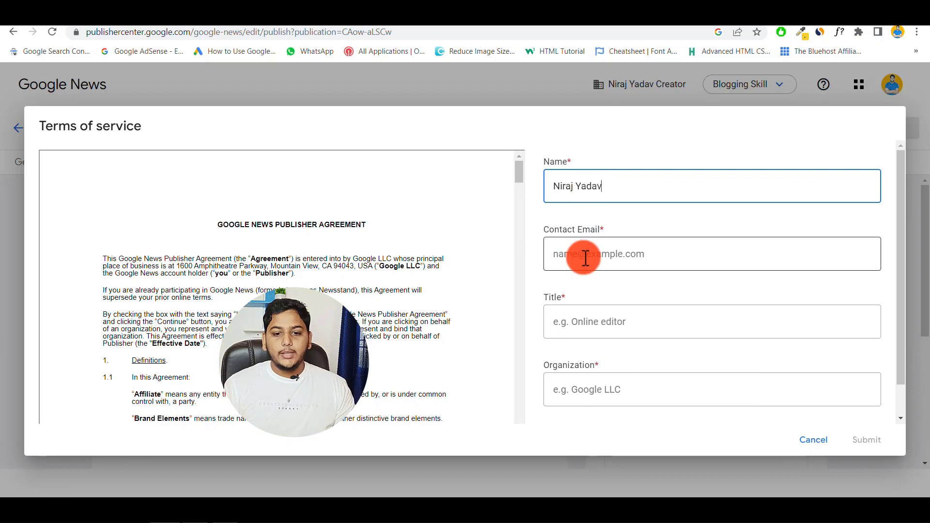
pyautogui.click(585, 255)
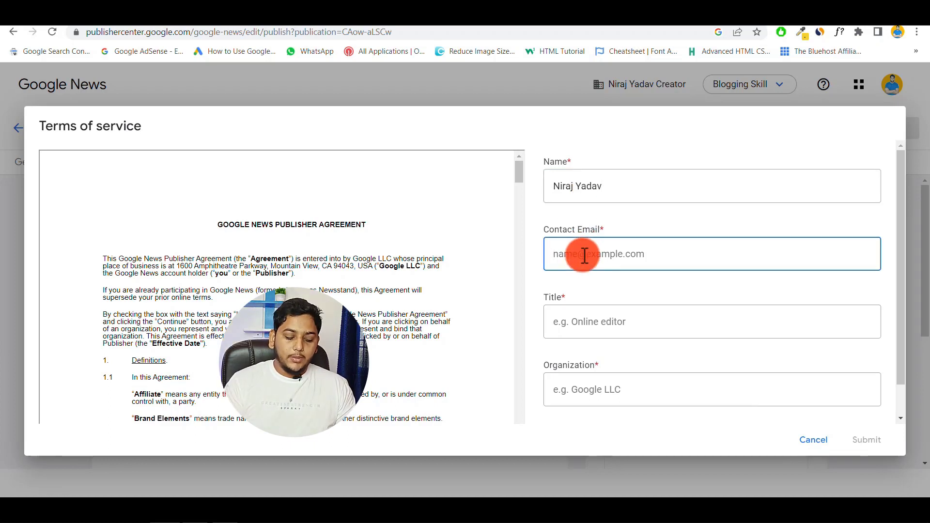
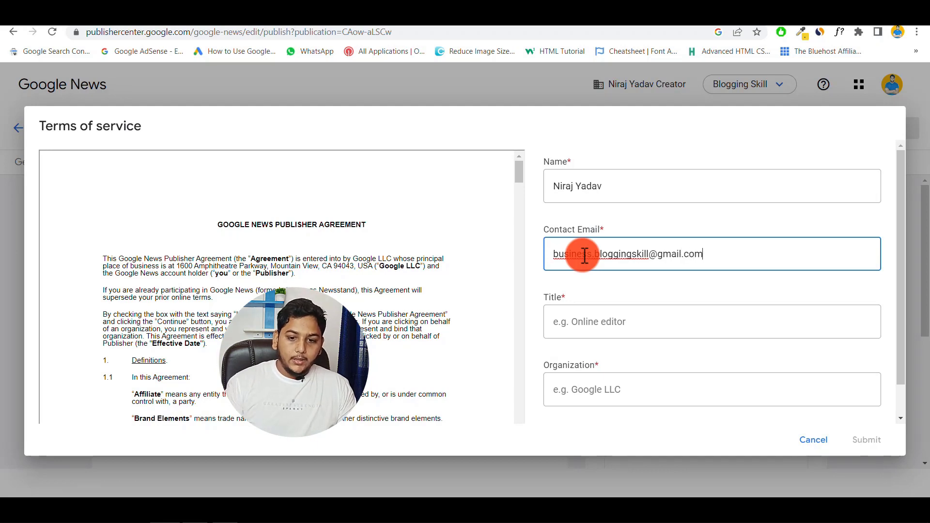
# - Enter title Writer And Administrator and the organization name, then submit the terms
pyautogui.click(586, 325)
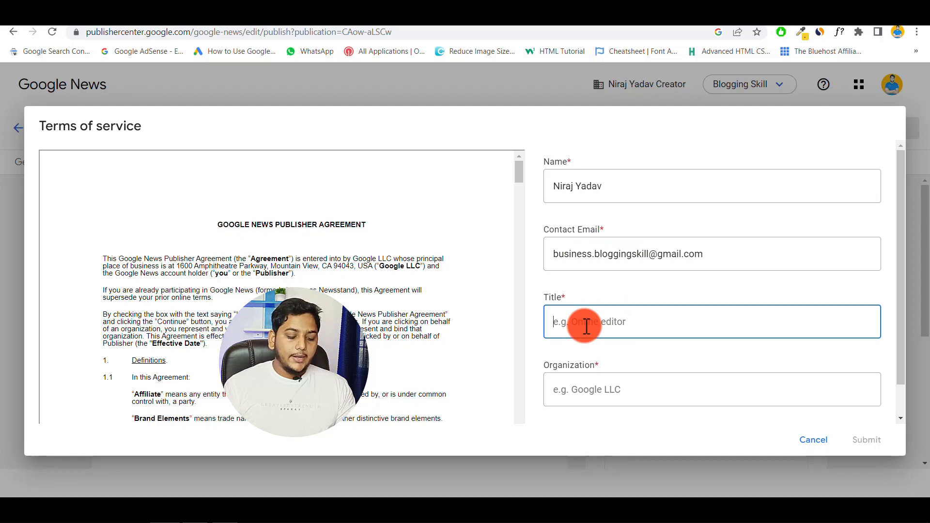
pyautogui.write('Writer And')
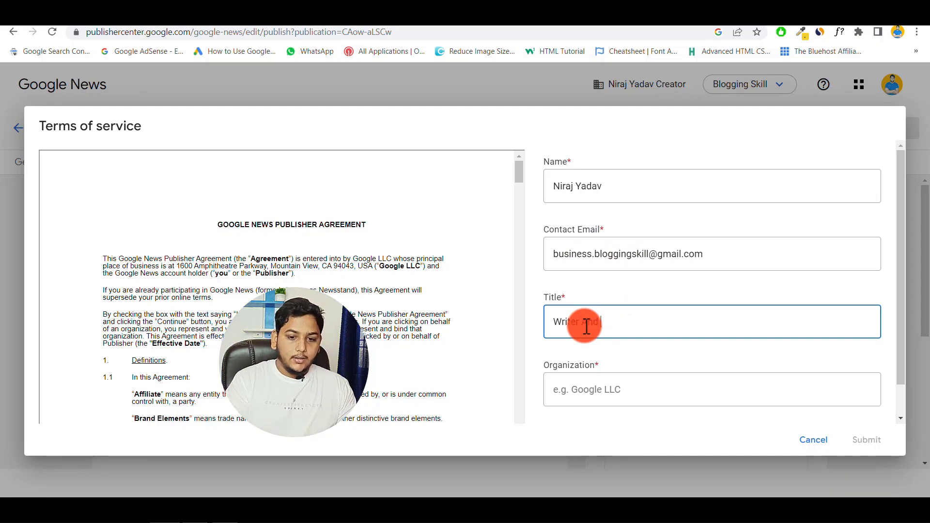
pyautogui.write('Administrator')
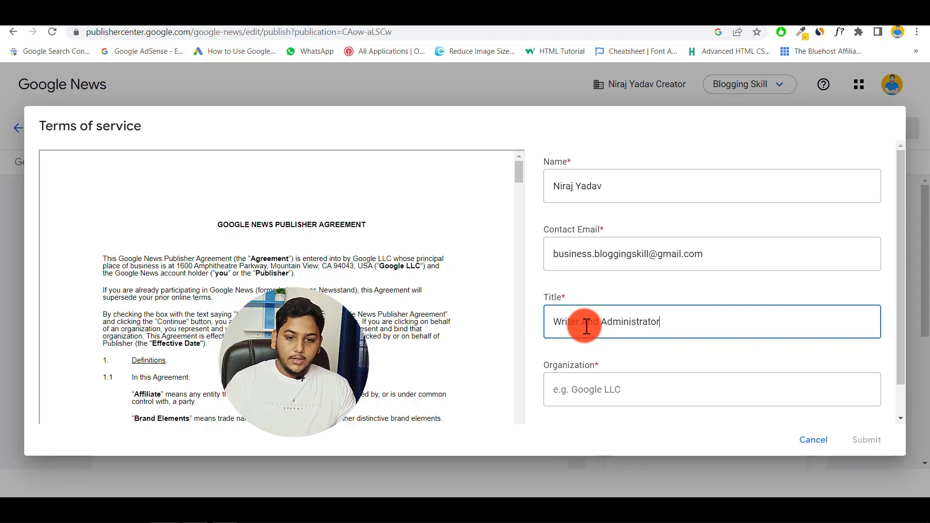
pyautogui.click(596, 390)
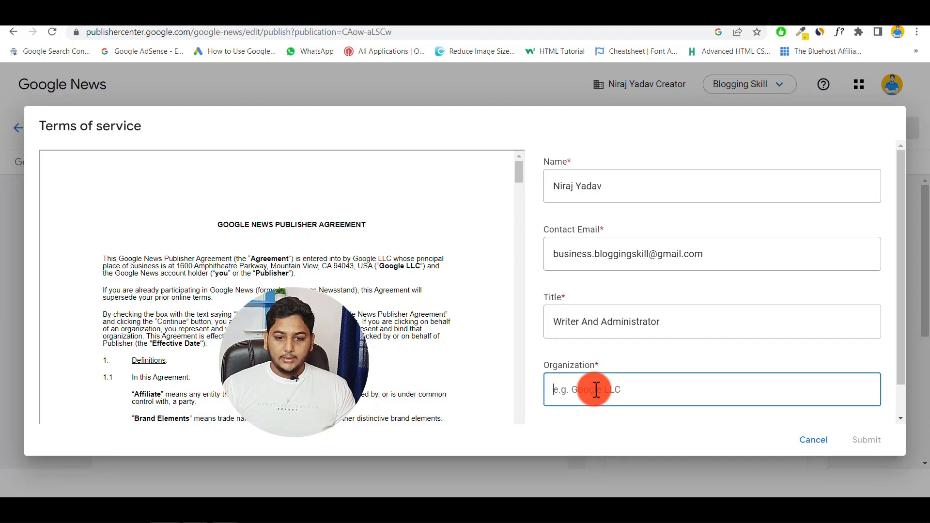
pyautogui.scroll(-1, 595, 390)
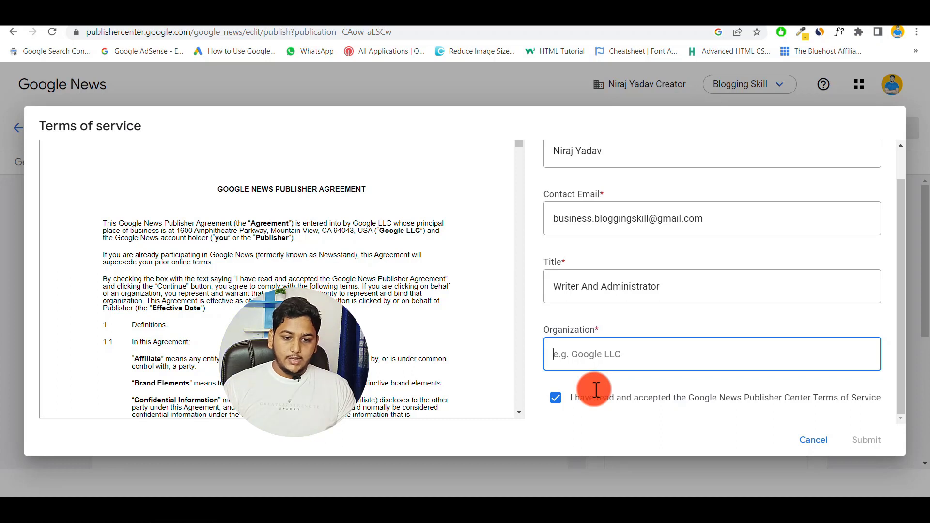
pyautogui.write('Ni')
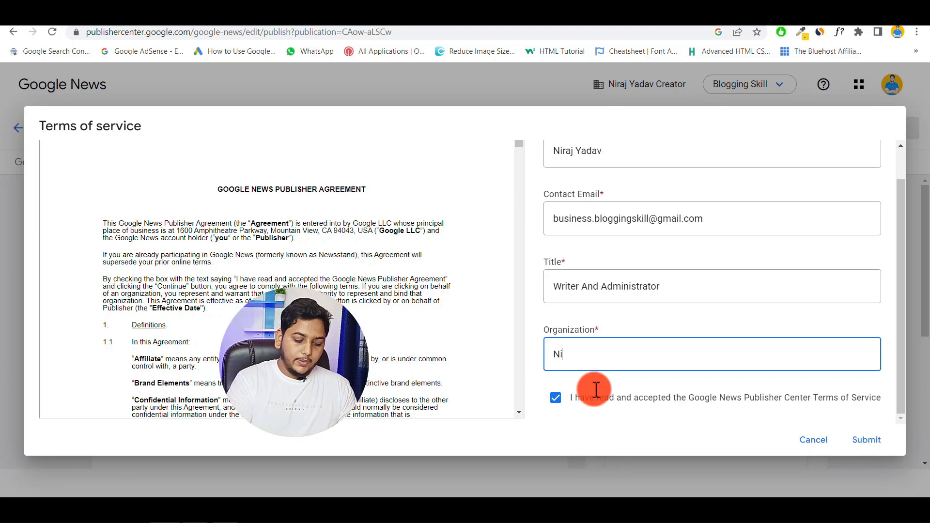
pyautogui.write('raj Y')
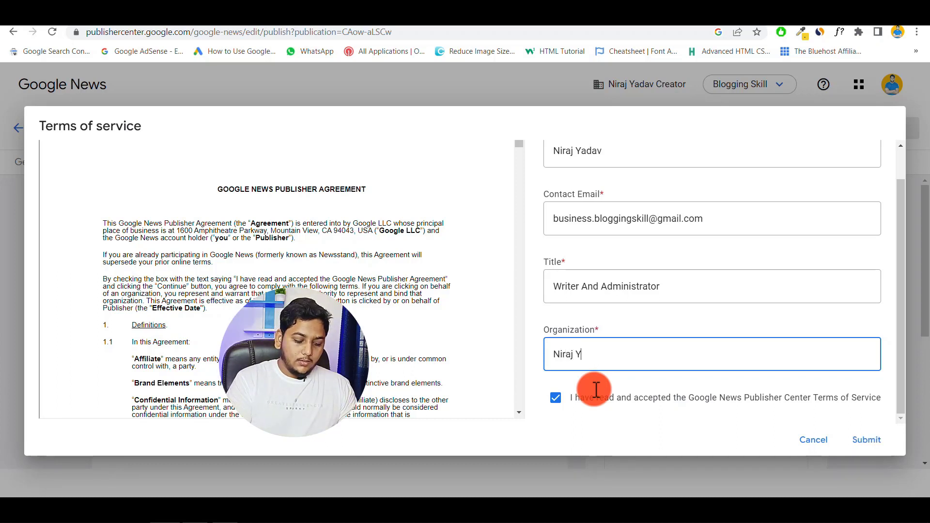
pyautogui.write('adav C')
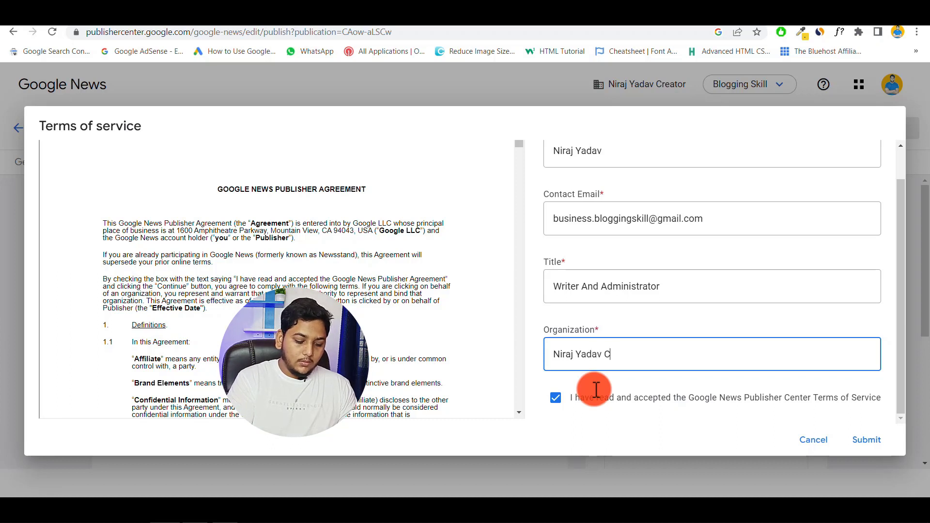
pyautogui.write('reator')
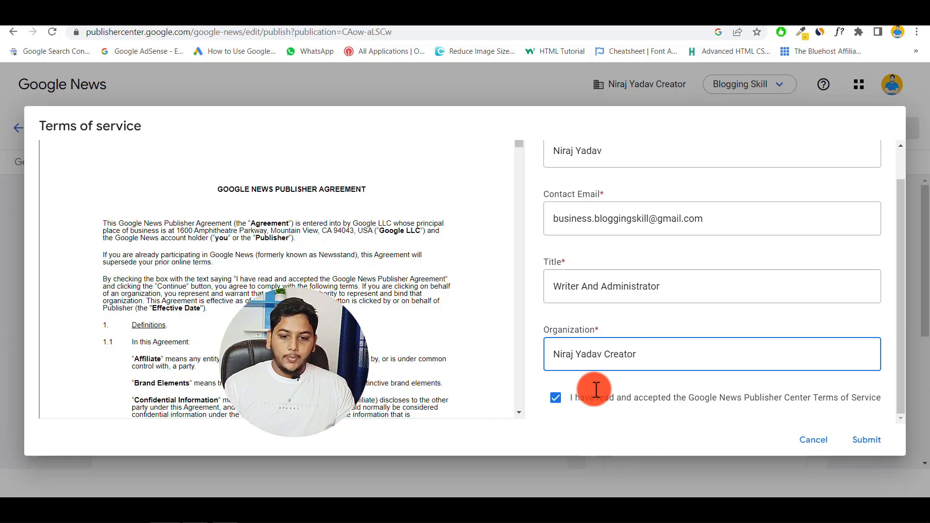
pyautogui.click(866, 441)
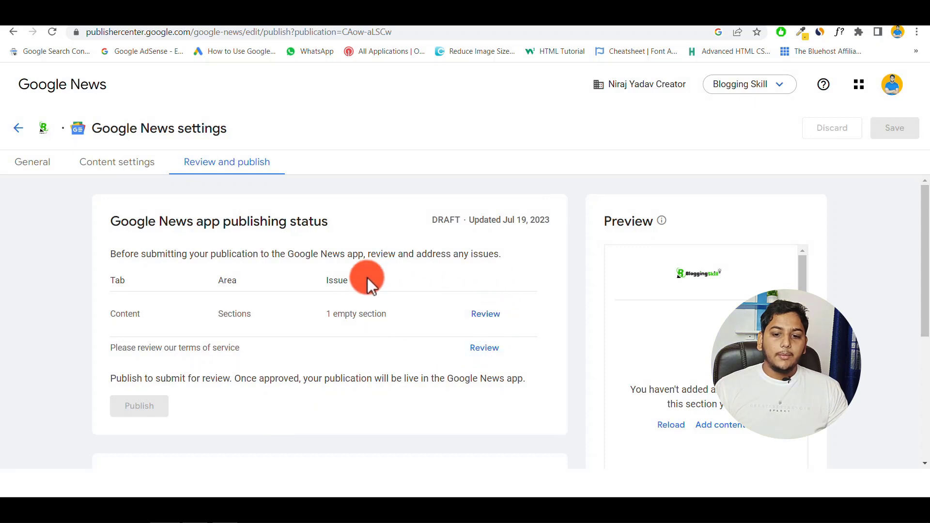
# - Inspect the empty-section issue, then reload the publishing status page
pyautogui.click(486, 314)
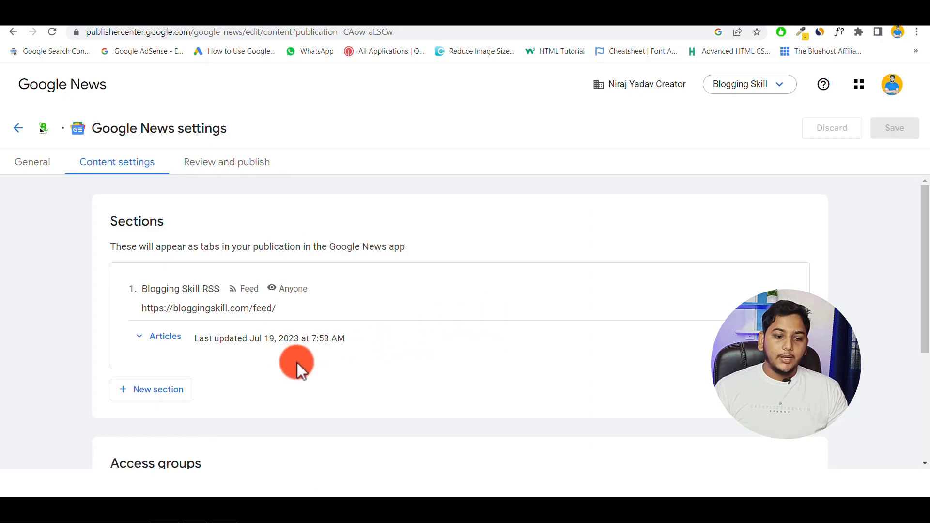
pyautogui.scroll(-3, 297, 362)
pyautogui.scroll(3, 297, 362)
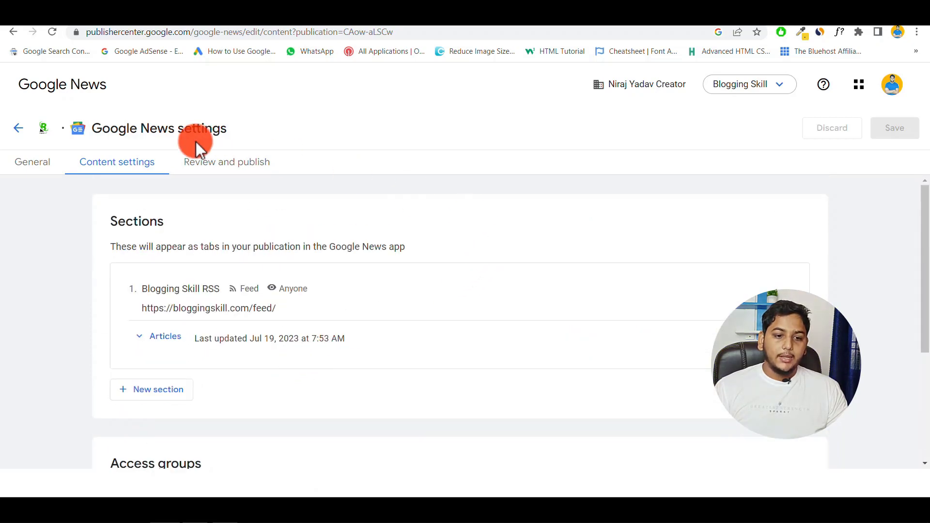
pyautogui.click(221, 164)
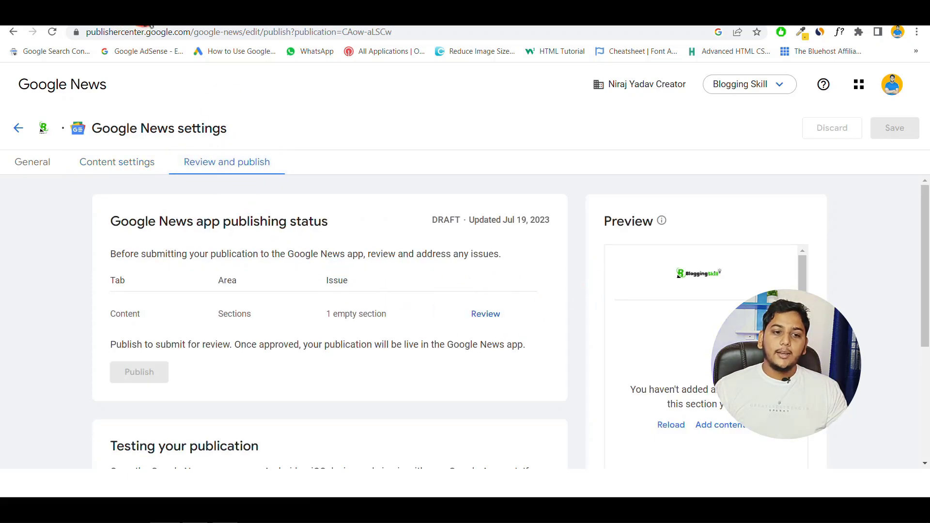
pyautogui.click(53, 32)
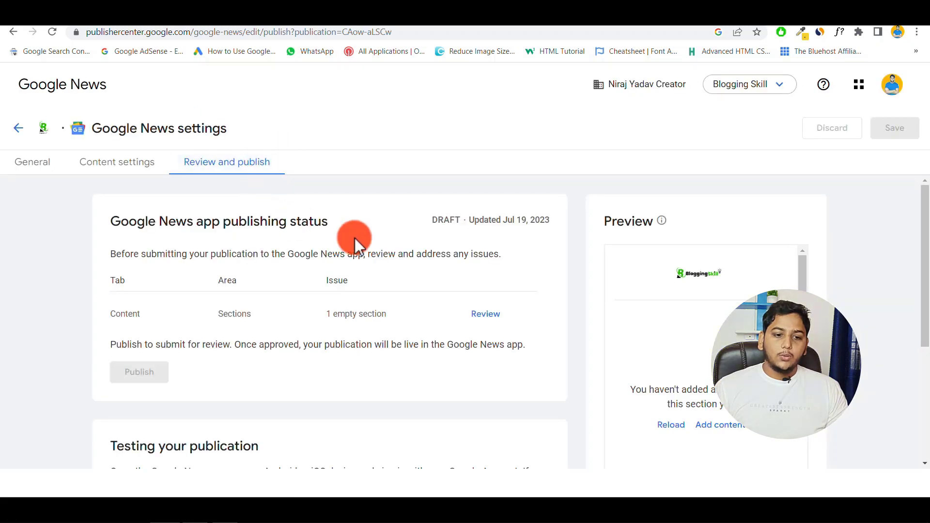
# - Revisit the general and content settings, then recheck the publishing status
pyautogui.click(29, 164)
pyautogui.click(112, 165)
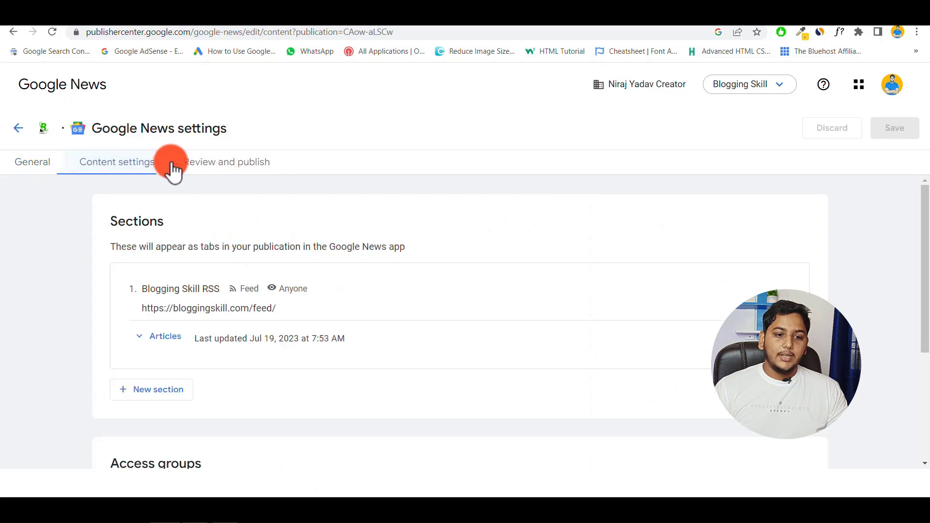
pyautogui.click(208, 166)
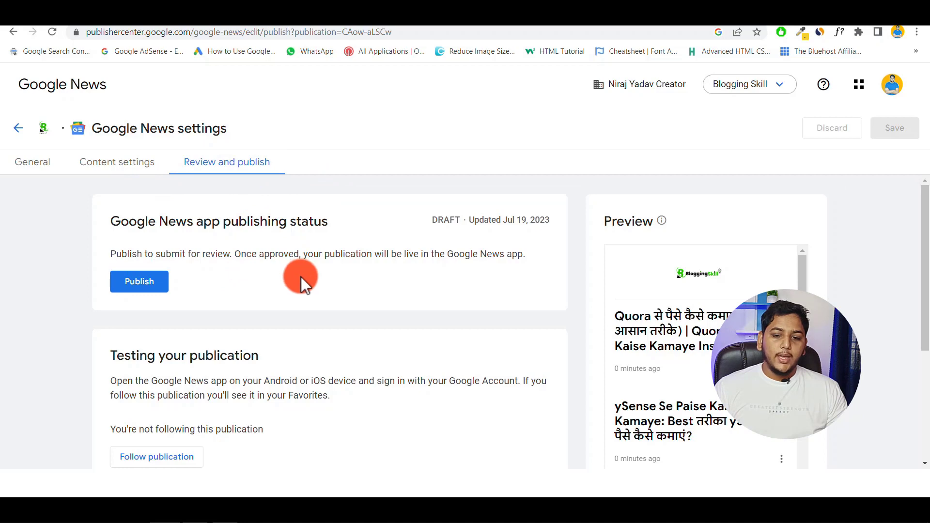
pyautogui.scroll(-4, 301, 277)
pyautogui.scroll(4, 300, 277)
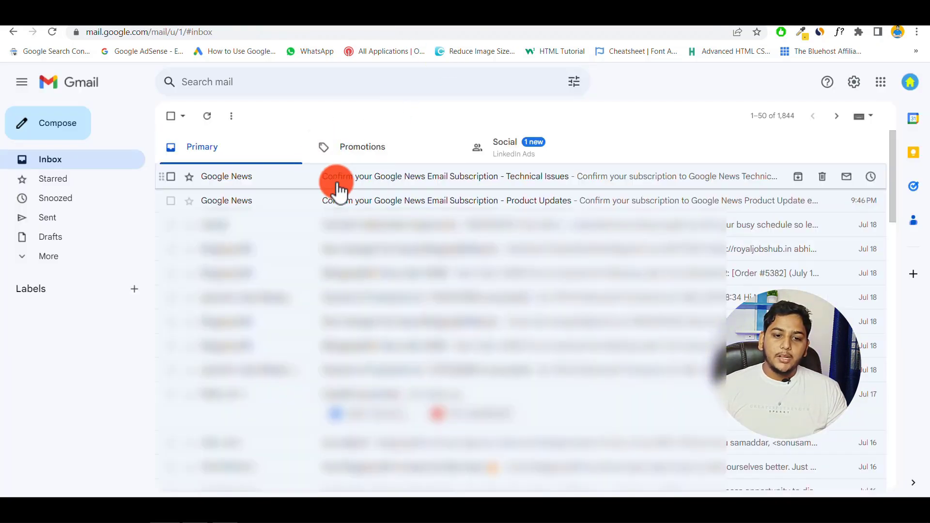
pyautogui.click(371, 201)
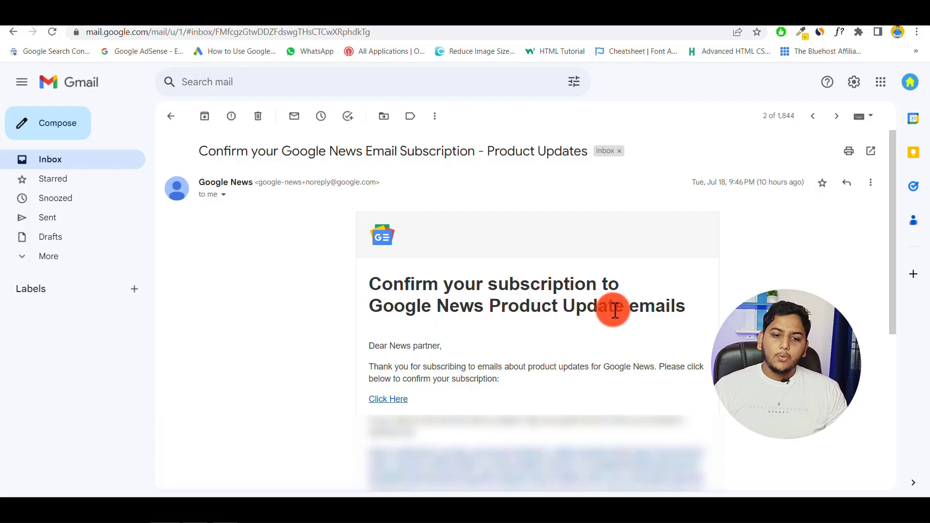
pyautogui.click(172, 122)
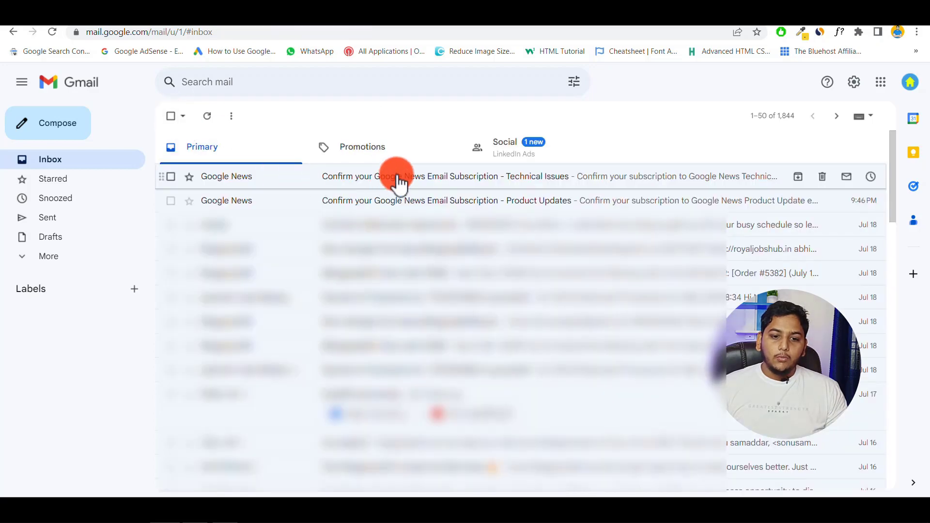
pyautogui.click(399, 183)
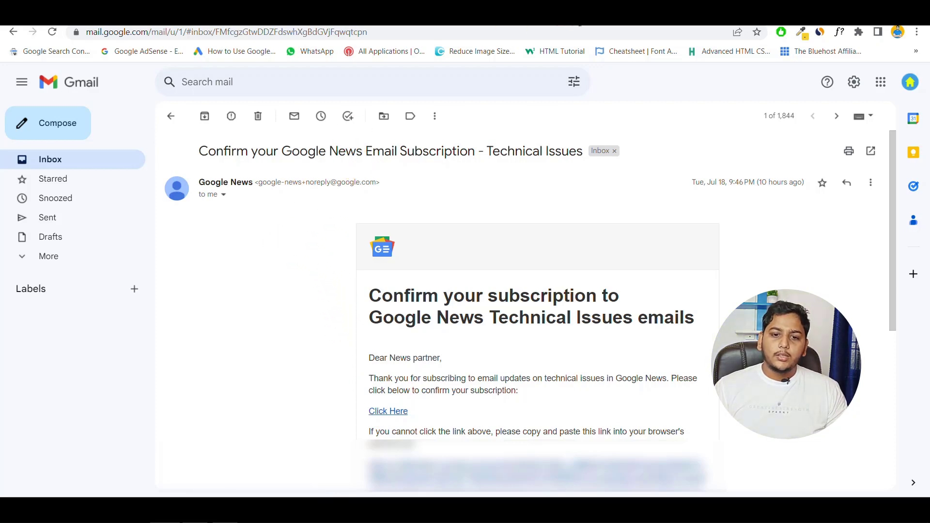
pyautogui.click(579, 23)
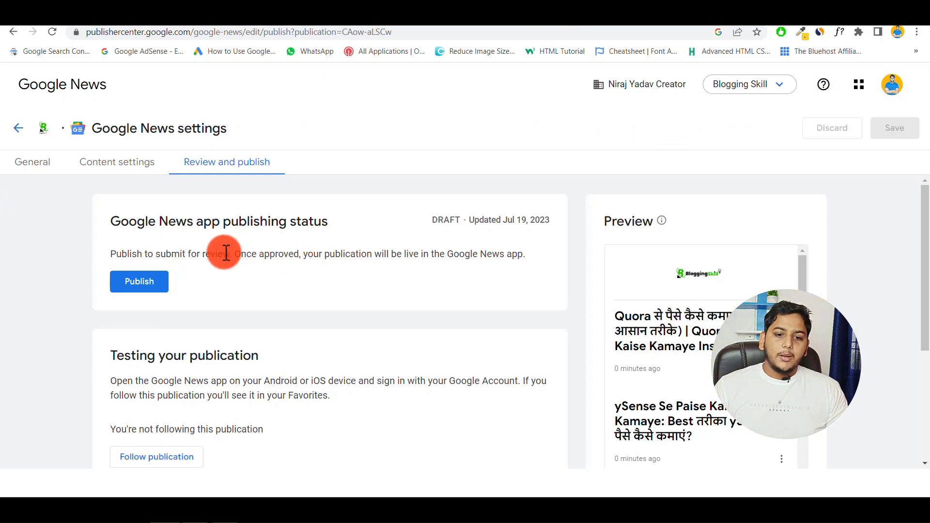
# - Publish Blogging Skill for review, dismiss the notice, and switch to the YouTube channel tab
pyautogui.click(137, 287)
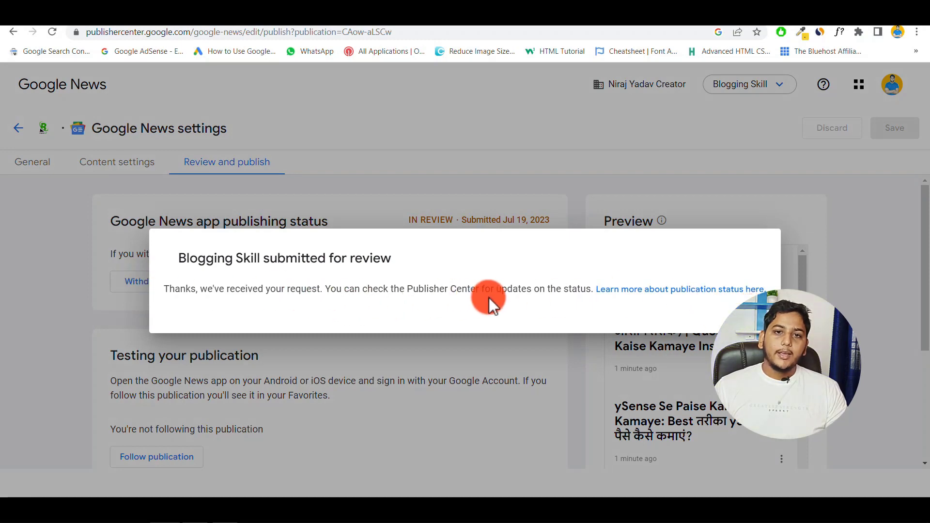
pyautogui.press('Escape')
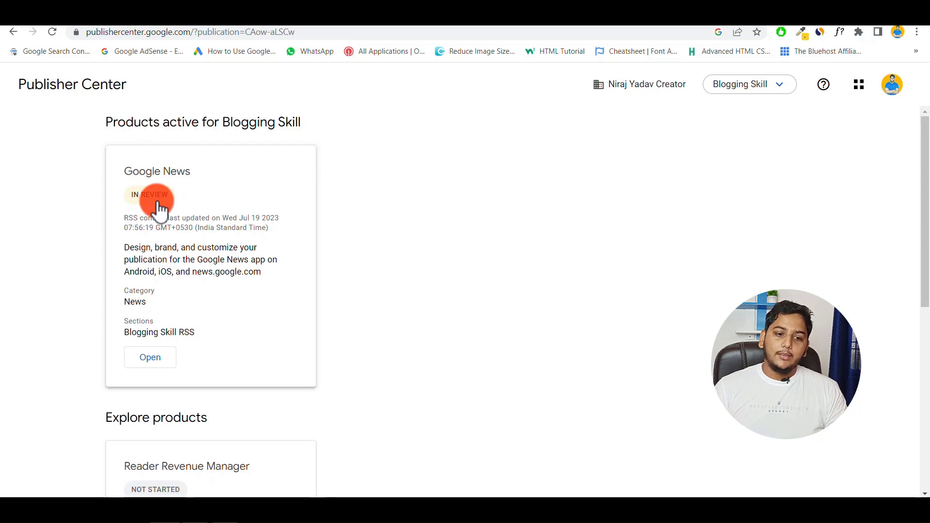
pyautogui.click(196, 22)
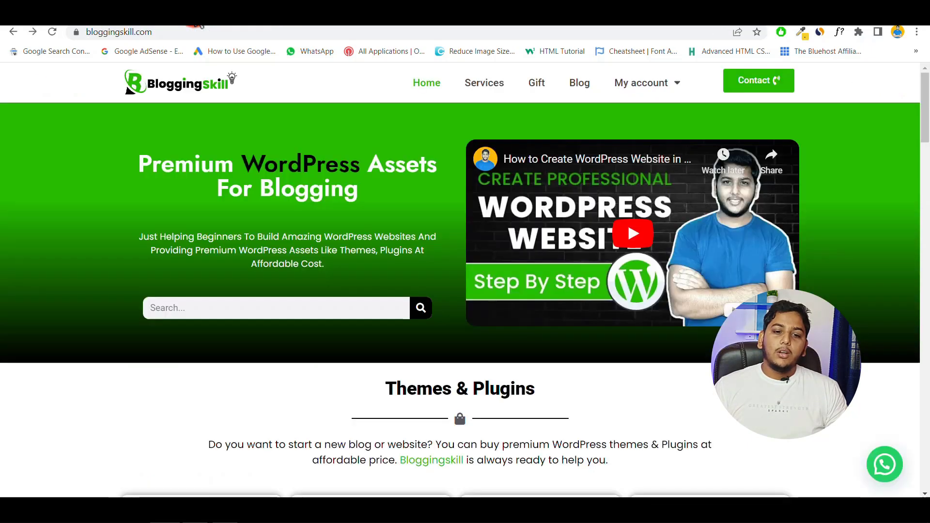
pyautogui.click(37, 22)
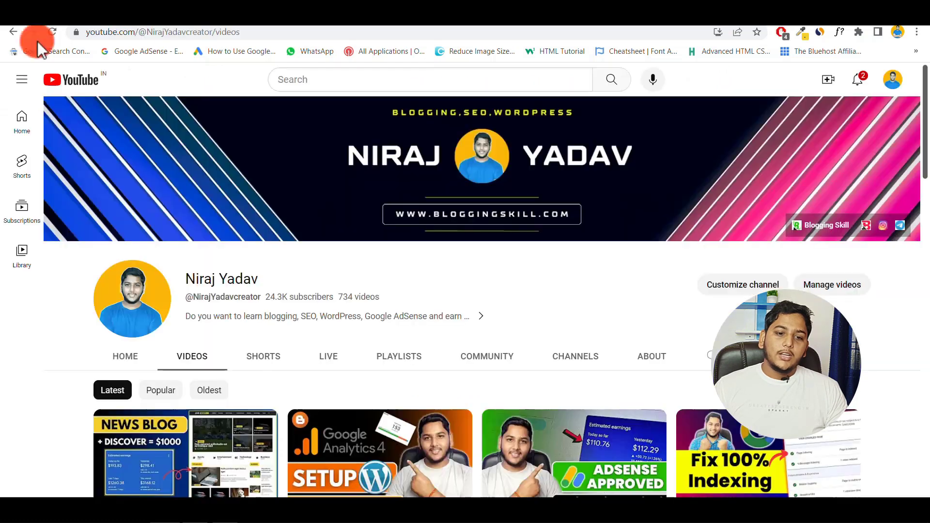